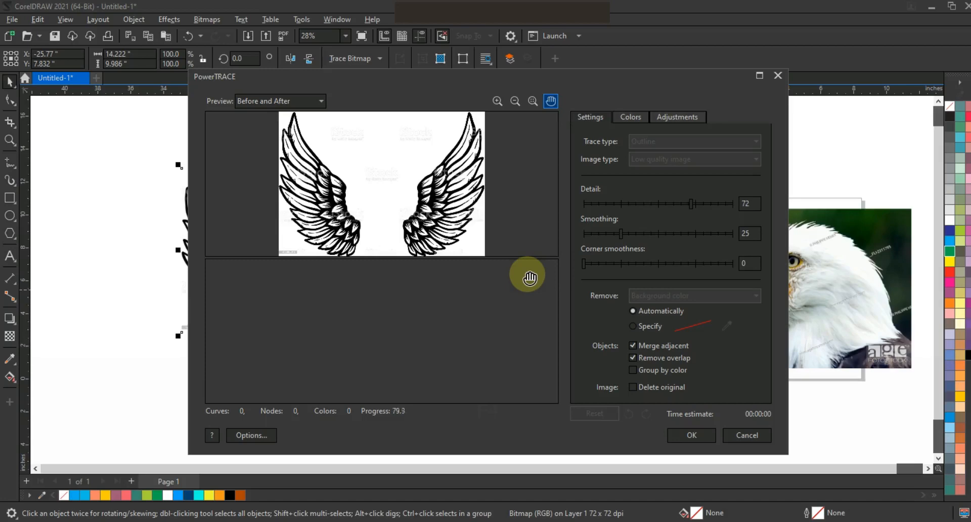
Accept the PowerTRACE result and ungroup the traced wings into separate objects
{"action": "left_click", "coordinate": [673, 433]}
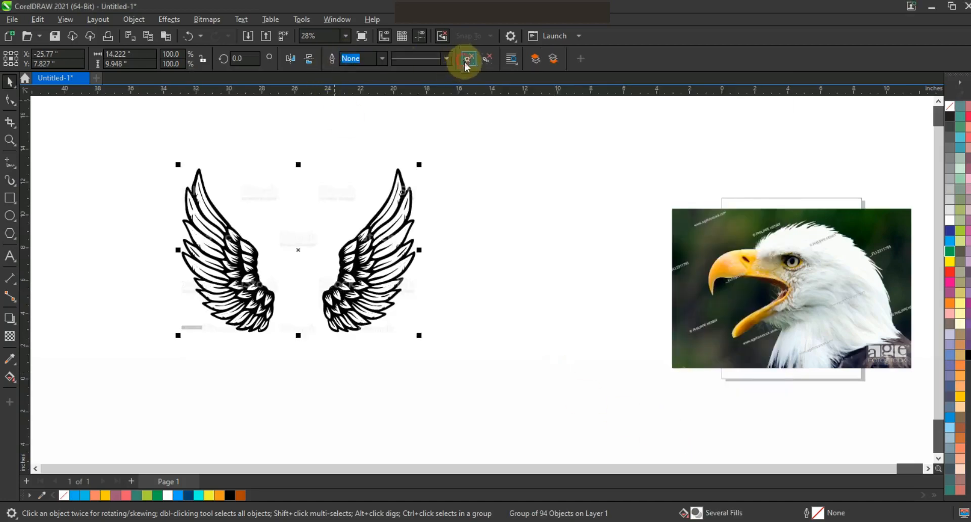
{"action": "left_click", "coordinate": [484, 151]}
Move the left wing aside and delete the other wing together with the rest of the trace
{"action": "left_click_drag", "start_coordinate": [287, 351], "coordinate": [287, 351]}
{"action": "left_click_drag", "start_coordinate": [239, 281], "coordinate": [582, 395]}
{"action": "left_click_drag", "start_coordinate": [160, 354], "coordinate": [160, 354]}
{"action": "key", "text": "Delete"}
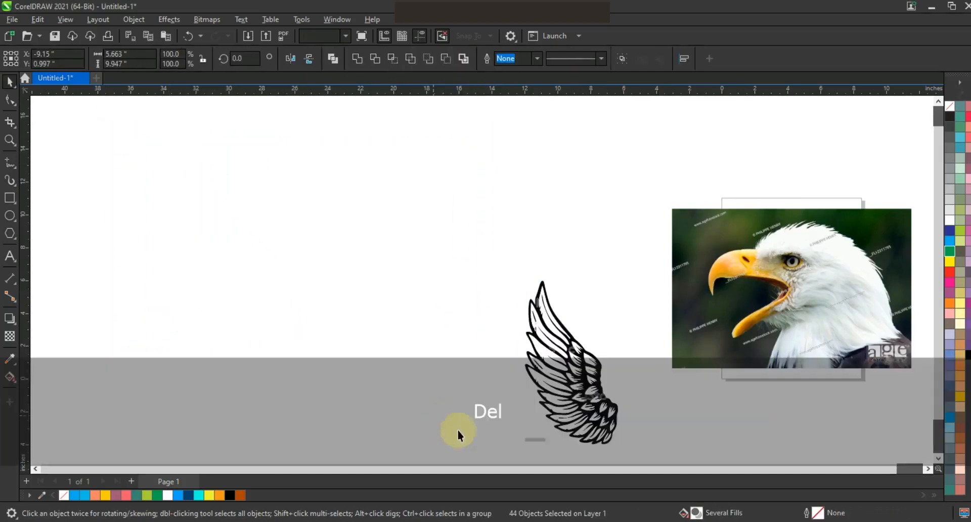
Move all pieces of the remaining wing away from the eagle photo, into the empty area beside it
{"action": "left_click_drag", "start_coordinate": [448, 248], "coordinate": [628, 454]}
{"action": "left_click_drag", "start_coordinate": [547, 387], "coordinate": [429, 300]}
{"action": "key", "text": "shift+F2"}
{"action": "key", "text": "Escape"}
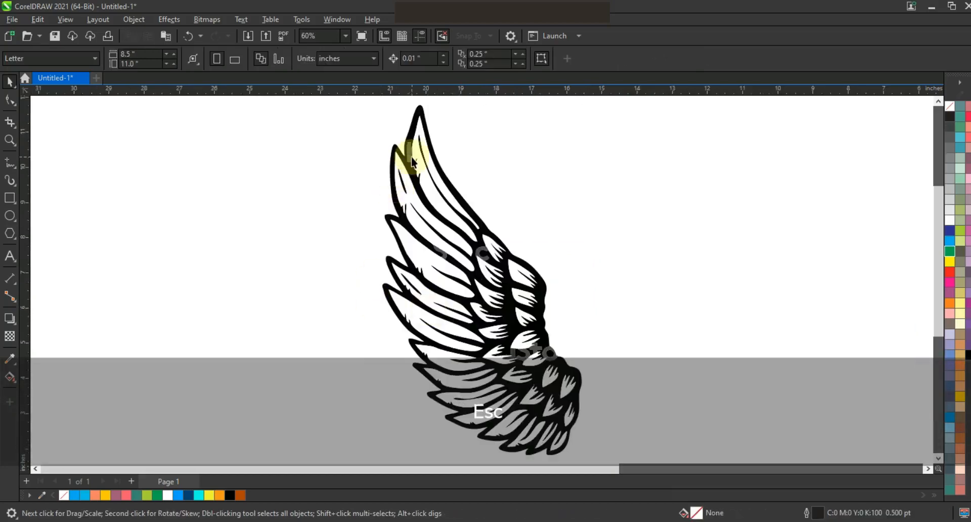
Weld the grey watermark fragment near the wing's tip into the black wing outline
{"action": "left_click", "coordinate": [410, 160]}
{"action": "left_click", "coordinate": [411, 157], "text": "shift"}
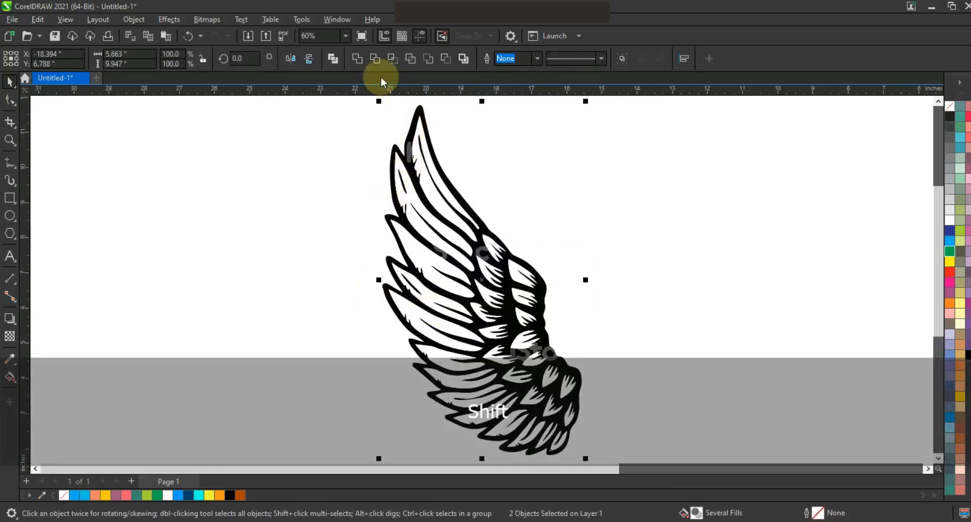
{"action": "left_click", "coordinate": [363, 67]}
{"action": "left_click", "coordinate": [590, 173]}
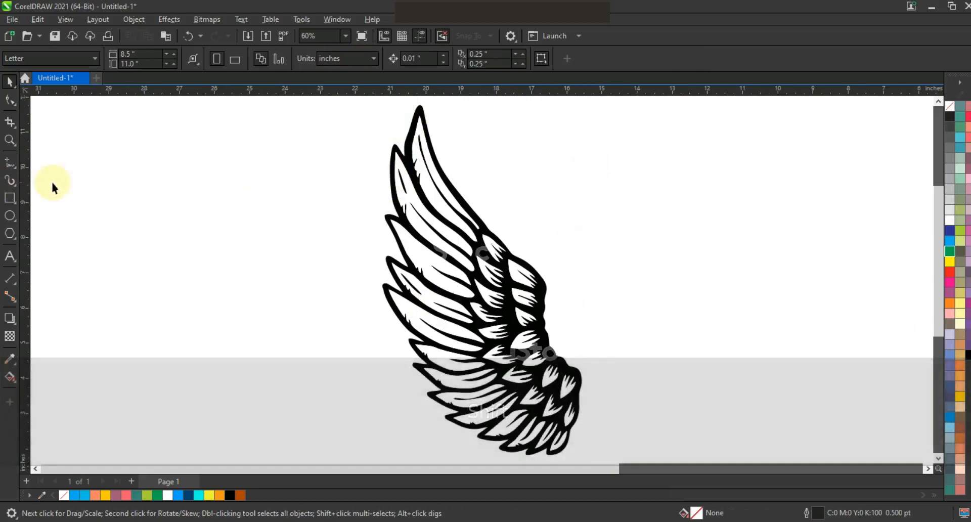
Weld the grey watermark letters S and C in the middle of the wing into the black outline
{"action": "left_click", "coordinate": [9, 141]}
{"action": "left_click_drag", "start_coordinate": [360, 199], "coordinate": [611, 373]}
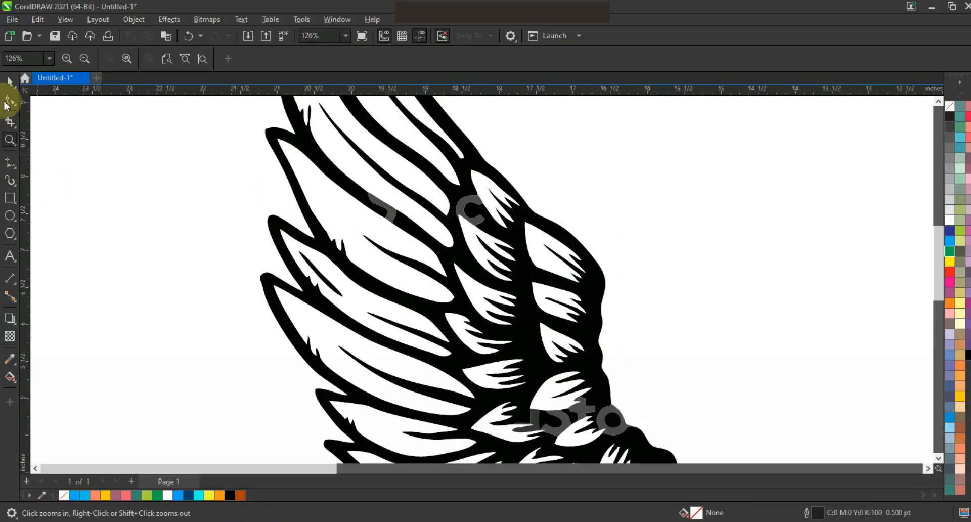
{"action": "key", "text": "space"}
{"action": "left_click", "coordinate": [386, 215]}
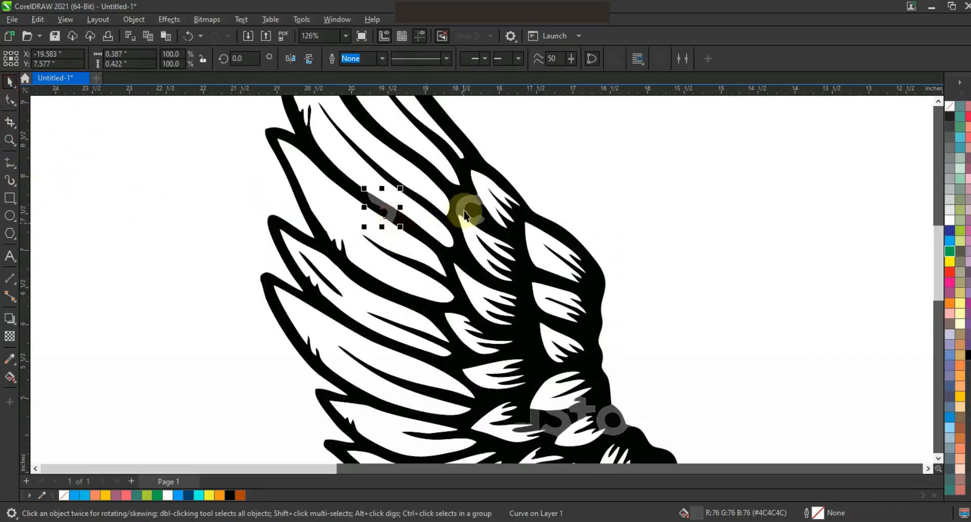
{"action": "left_click", "coordinate": [462, 196], "text": "shift"}
{"action": "left_click", "coordinate": [463, 178], "text": "shift"}
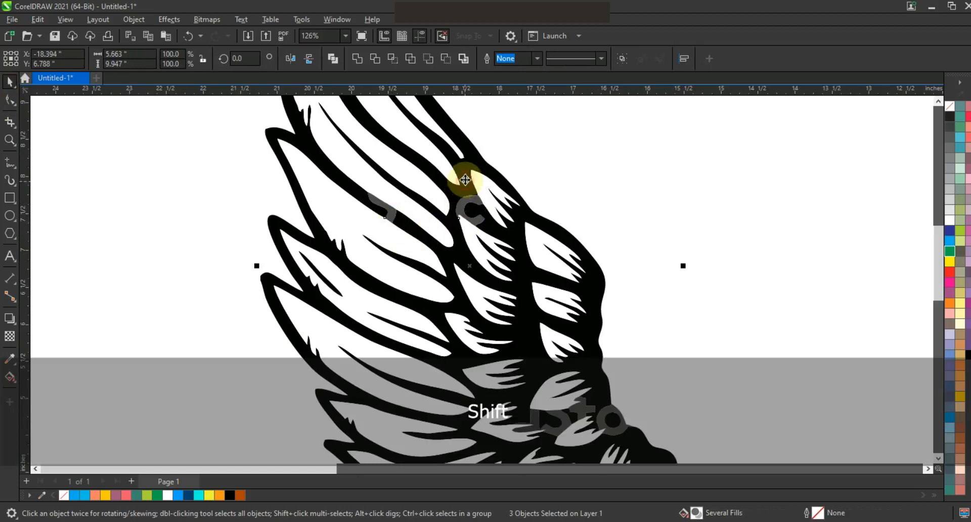
{"action": "left_click", "coordinate": [359, 59]}
{"action": "left_click", "coordinate": [627, 332]}
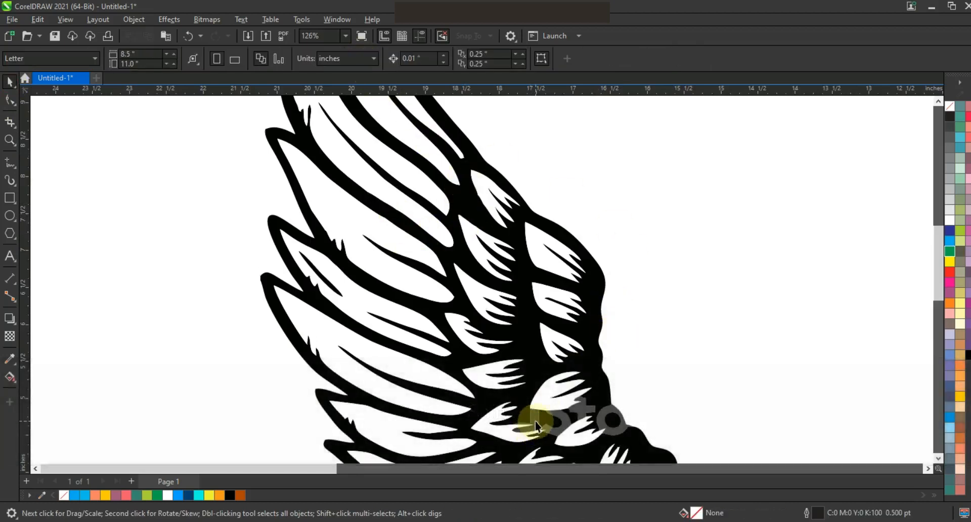
Weld the remaining grey watermark letters in the lower part of the wing into the black outline
{"action": "left_click", "coordinate": [536, 424]}
{"action": "left_click", "coordinate": [556, 415], "text": "shift"}
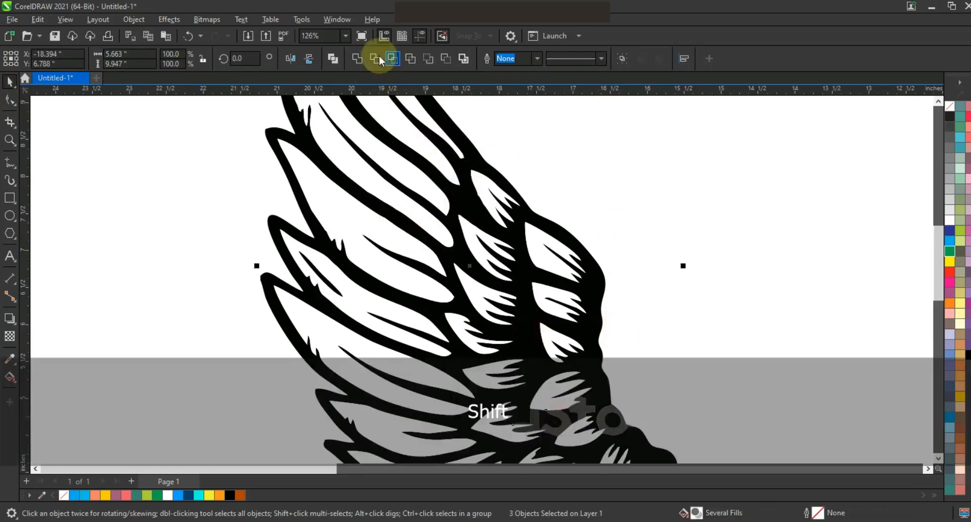
{"action": "left_click", "coordinate": [358, 59]}
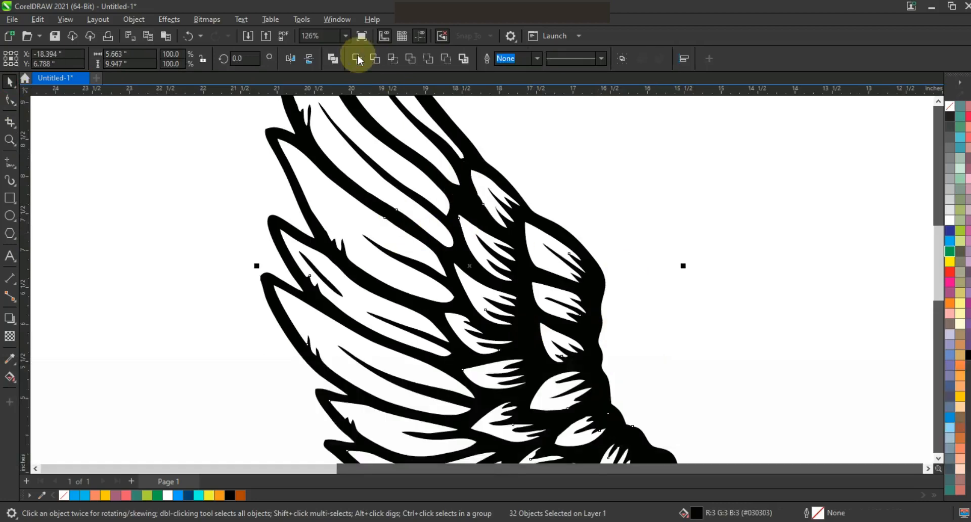
{"action": "left_click", "coordinate": [359, 59]}
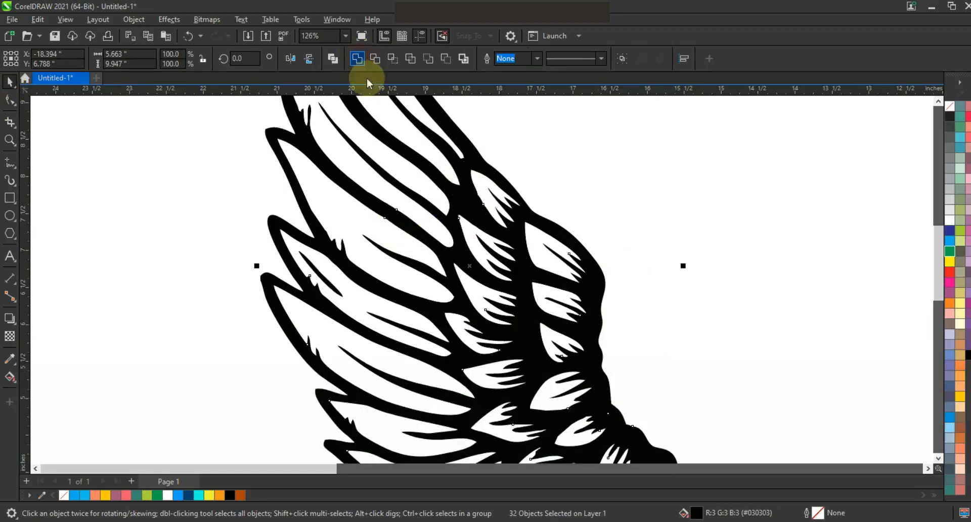
{"action": "key", "text": "F3"}
{"action": "key", "text": "Escape"}
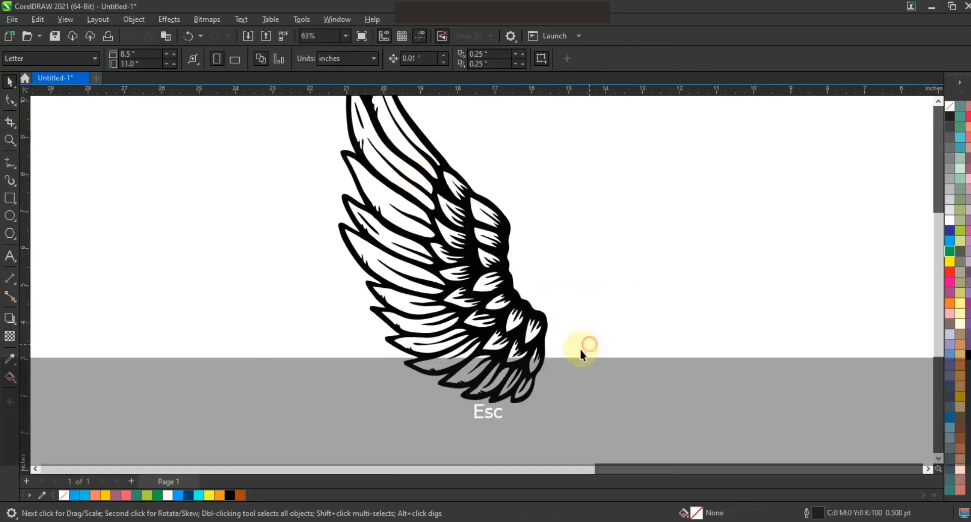
Fill the welded wing outline with the black swatch
{"action": "key", "text": "F3"}
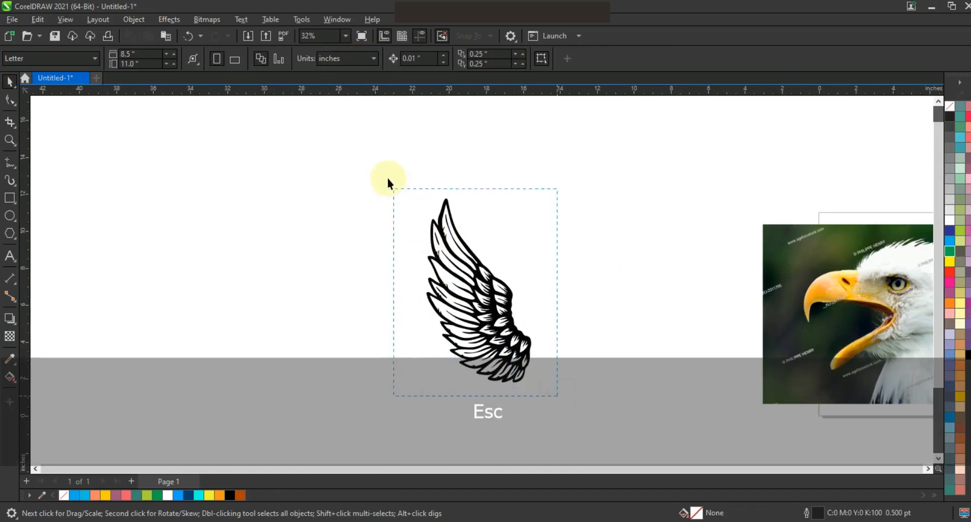
{"action": "left_click_drag", "start_coordinate": [388, 179], "coordinate": [387, 179]}
{"action": "key", "text": "shift+F2"}
{"action": "key", "text": "Escape"}
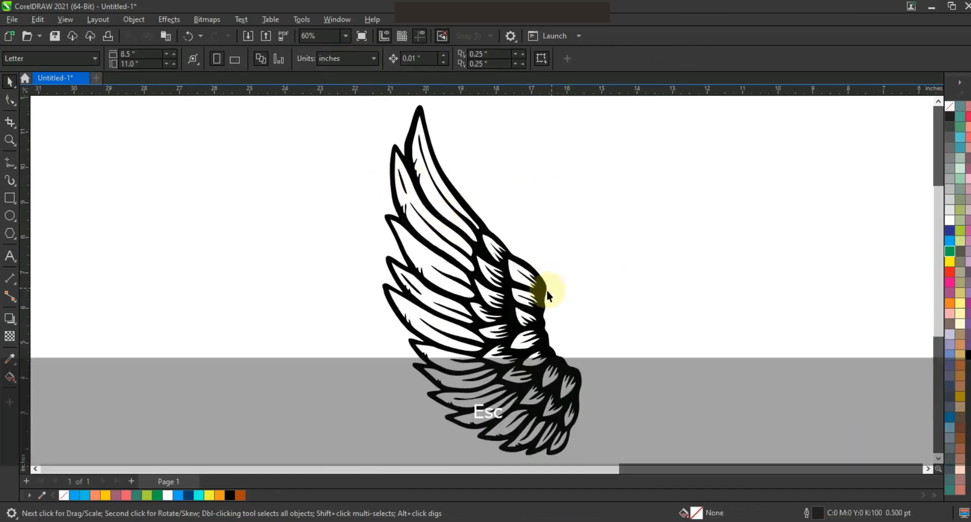
{"action": "left_click", "coordinate": [552, 287]}
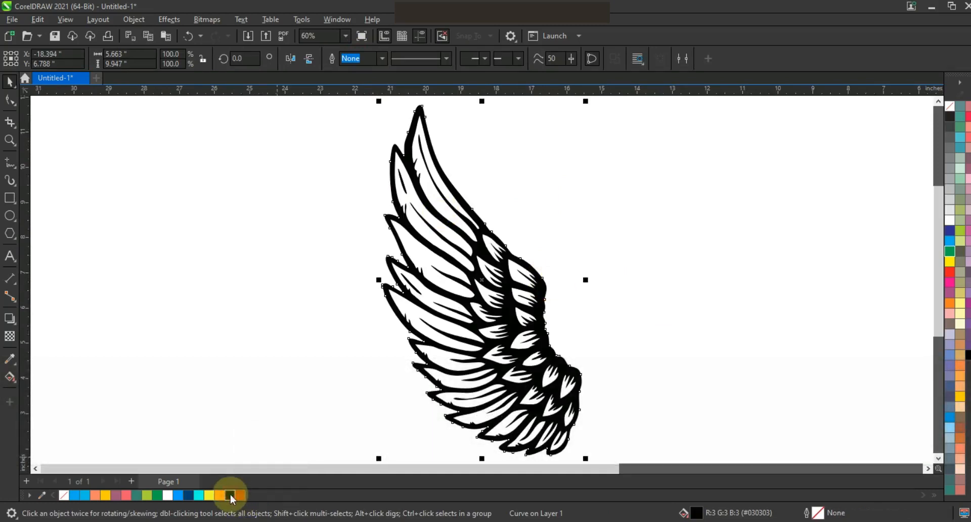
{"action": "left_click", "coordinate": [300, 276]}
Fill all inner feather shapes light blue (R0 G160 B254) and the short feathers along the inner edge dark blue (R6 G64 B110)
{"action": "left_click_drag", "start_coordinate": [468, 316], "coordinate": [584, 450]}
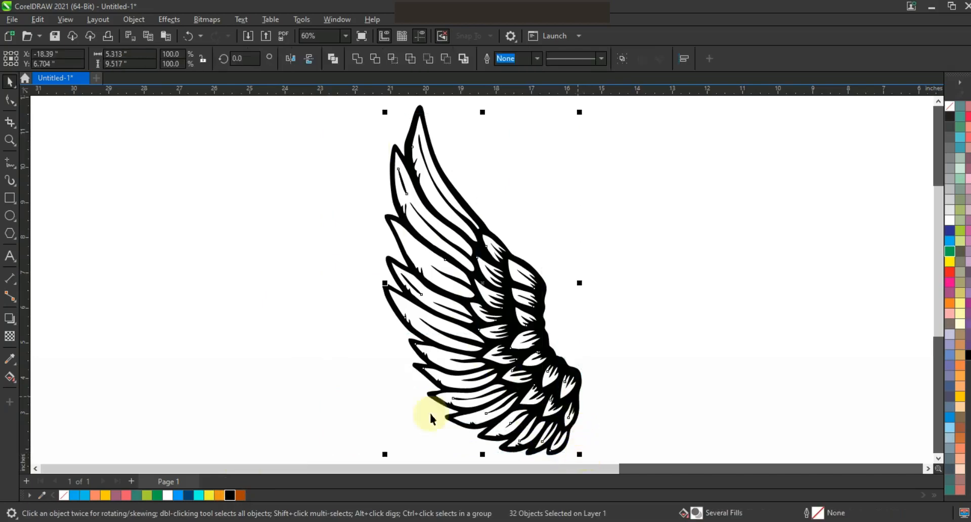
{"action": "left_click", "coordinate": [179, 496]}
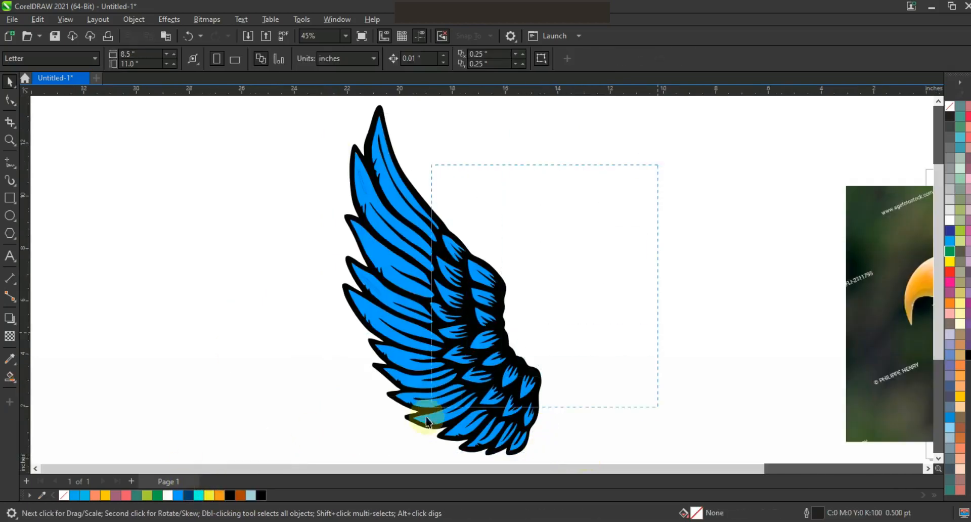
{"action": "left_click_drag", "start_coordinate": [427, 422], "coordinate": [419, 426]}
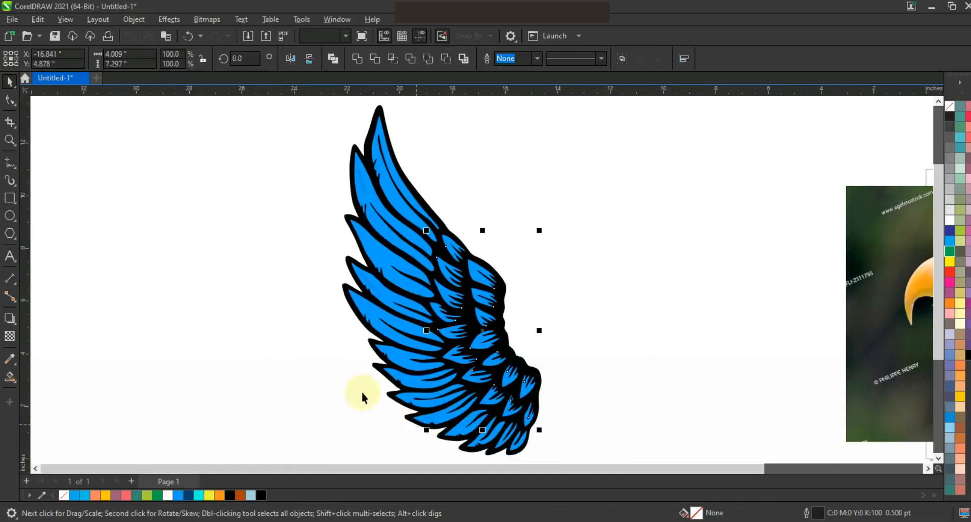
{"action": "left_click", "coordinate": [189, 494]}
{"action": "left_click", "coordinate": [219, 384]}
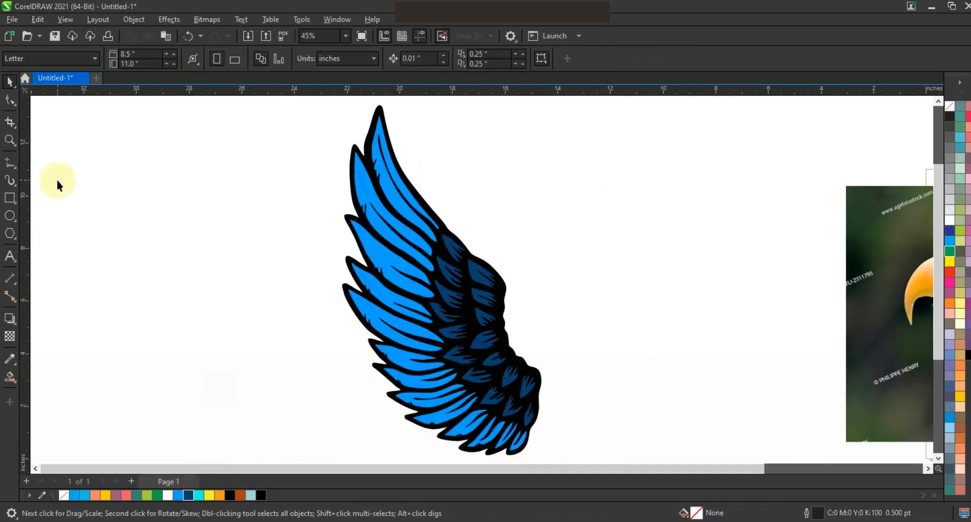
Fill the two small highlight slivers on the outer feathers with white
{"action": "left_click_drag", "start_coordinate": [278, 118], "coordinate": [382, 332]}
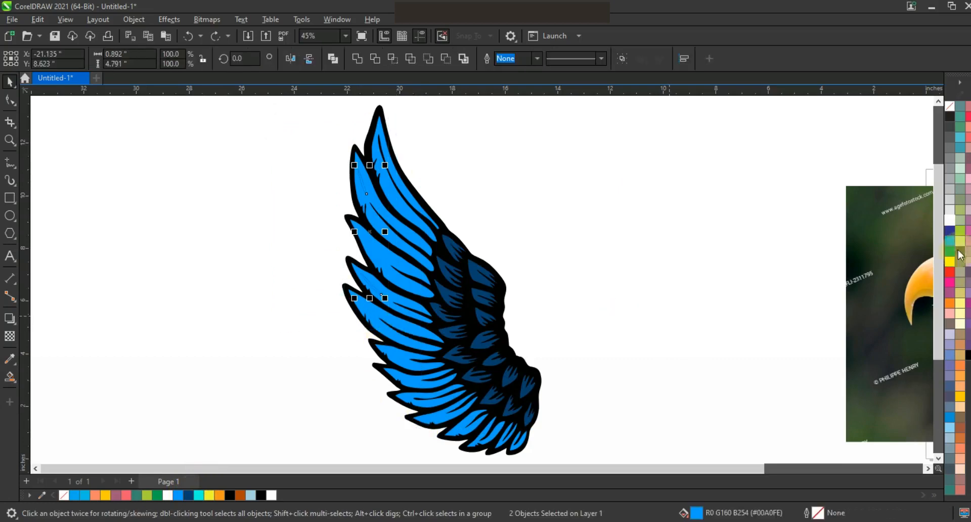
{"action": "left_click", "coordinate": [950, 220]}
{"action": "left_click", "coordinate": [614, 218]}
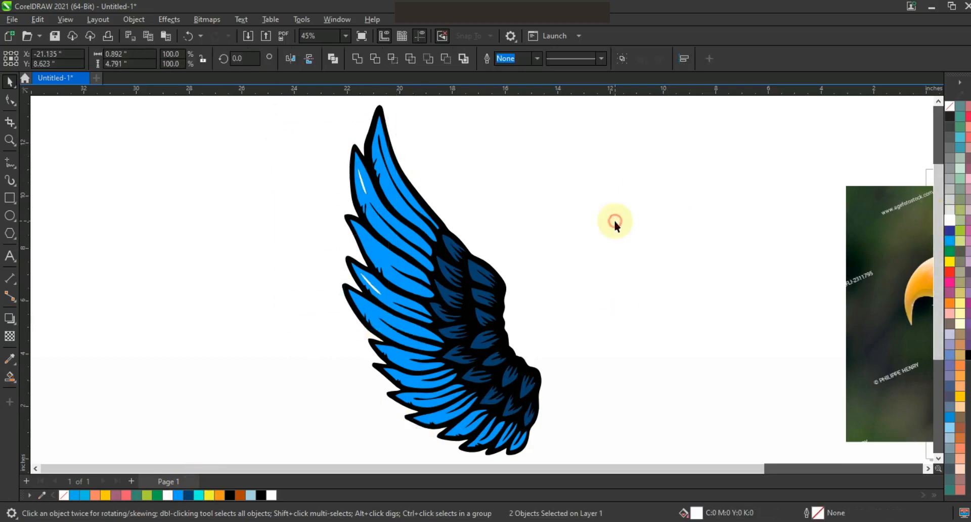
Draw a closed freehand shading shape, about 8.98 by 9.77 inches, with jagged strokes across the long feathers and around the wing's inner side
{"action": "left_click", "coordinate": [11, 168]}
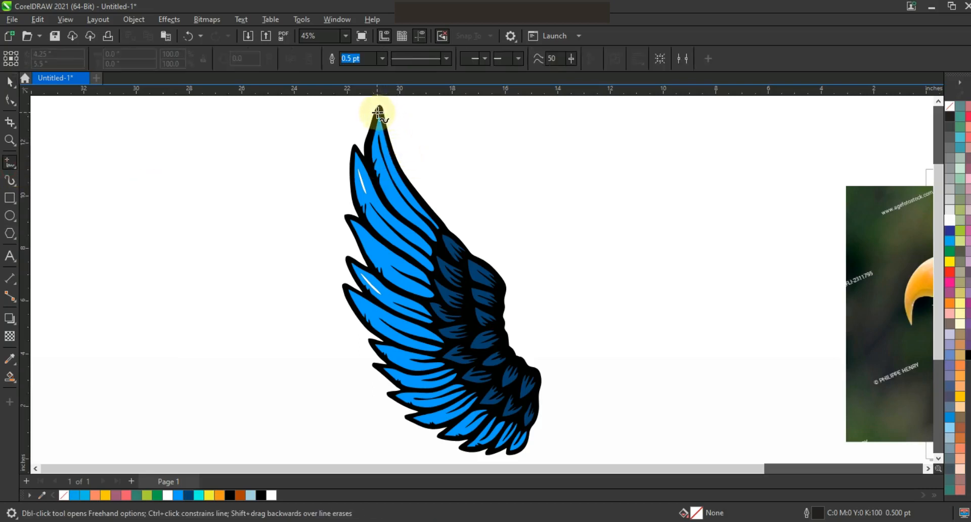
{"action": "mouse_move", "coordinate": [404, 201]}
{"action": "left_mouse_down"}
{"action": "mouse_move", "coordinate": [387, 181]}
{"action": "mouse_move", "coordinate": [430, 242]}
{"action": "mouse_move", "coordinate": [371, 202]}
{"action": "left_mouse_up"}
{"action": "mouse_move", "coordinate": [400, 245]}
{"action": "left_mouse_down"}
{"action": "mouse_move", "coordinate": [439, 275]}
{"action": "mouse_move", "coordinate": [381, 247]}
{"action": "mouse_move", "coordinate": [437, 307]}
{"action": "mouse_move", "coordinate": [383, 284]}
{"action": "mouse_move", "coordinate": [441, 338]}
{"action": "mouse_move", "coordinate": [387, 316]}
{"action": "mouse_move", "coordinate": [462, 364]}
{"action": "mouse_move", "coordinate": [398, 348]}
{"action": "mouse_move", "coordinate": [473, 383]}
{"action": "mouse_move", "coordinate": [417, 376]}
{"action": "mouse_move", "coordinate": [488, 401]}
{"action": "mouse_move", "coordinate": [445, 405]}
{"action": "mouse_move", "coordinate": [496, 415]}
{"action": "mouse_move", "coordinate": [459, 419]}
{"action": "mouse_move", "coordinate": [516, 429]}
{"action": "mouse_move", "coordinate": [480, 432]}
{"action": "mouse_move", "coordinate": [505, 436]}
{"action": "left_mouse_up"}
{"action": "mouse_move", "coordinate": [607, 296]}
{"action": "left_mouse_down"}
{"action": "mouse_move", "coordinate": [511, 210]}
{"action": "mouse_move", "coordinate": [452, 225]}
{"action": "left_mouse_up"}
{"action": "left_click", "coordinate": [10, 81]}
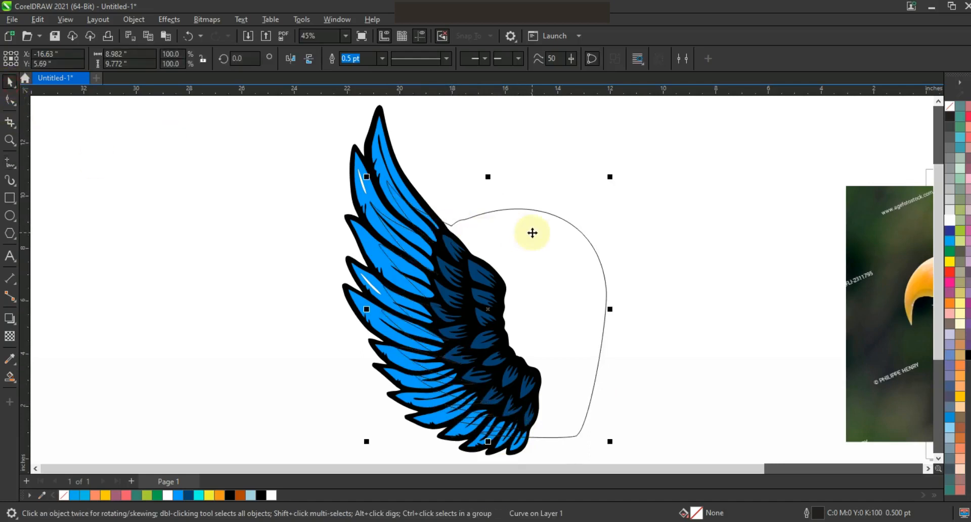
Fill the freehand shading shape dark blue (R6 G64 B110) and remove its outline
{"action": "left_click", "coordinate": [188, 495]}
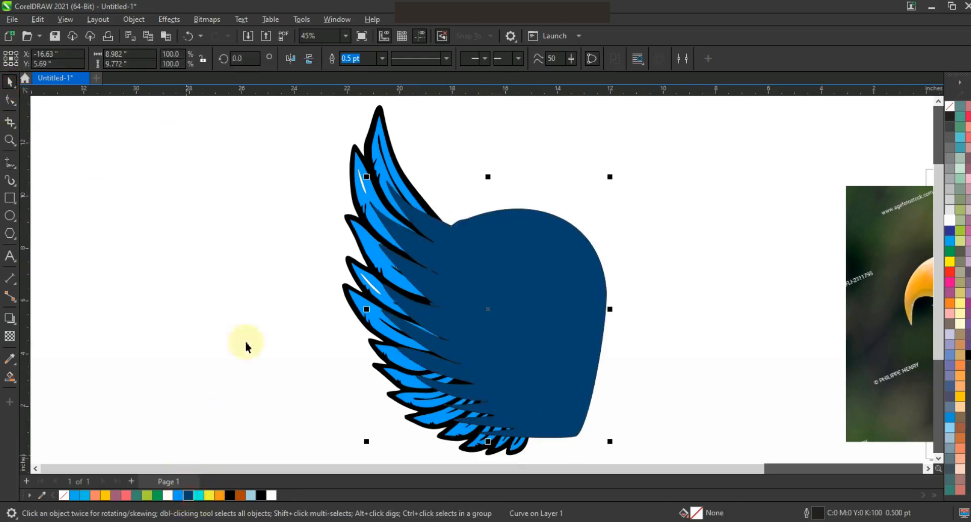
{"action": "right_click", "coordinate": [953, 113]}
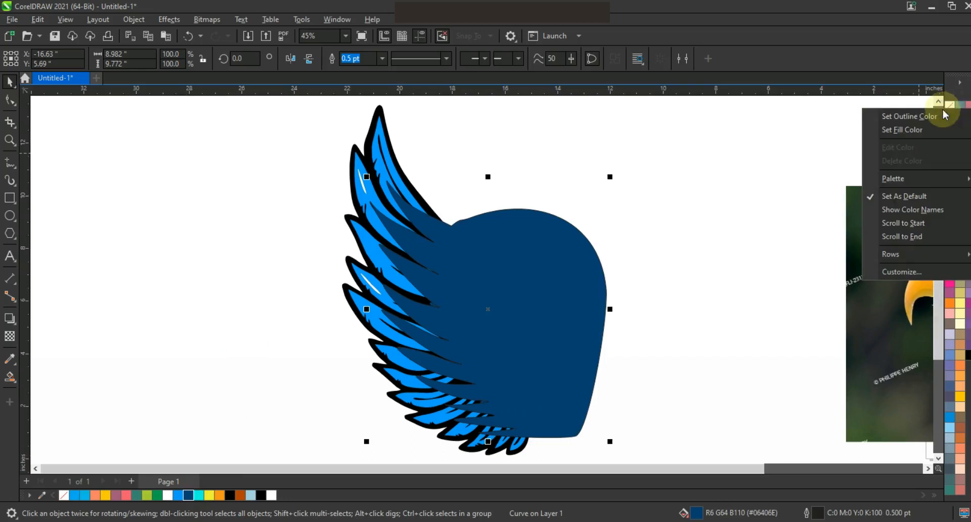
{"action": "left_click", "coordinate": [938, 117]}
{"action": "left_click", "coordinate": [455, 167]}
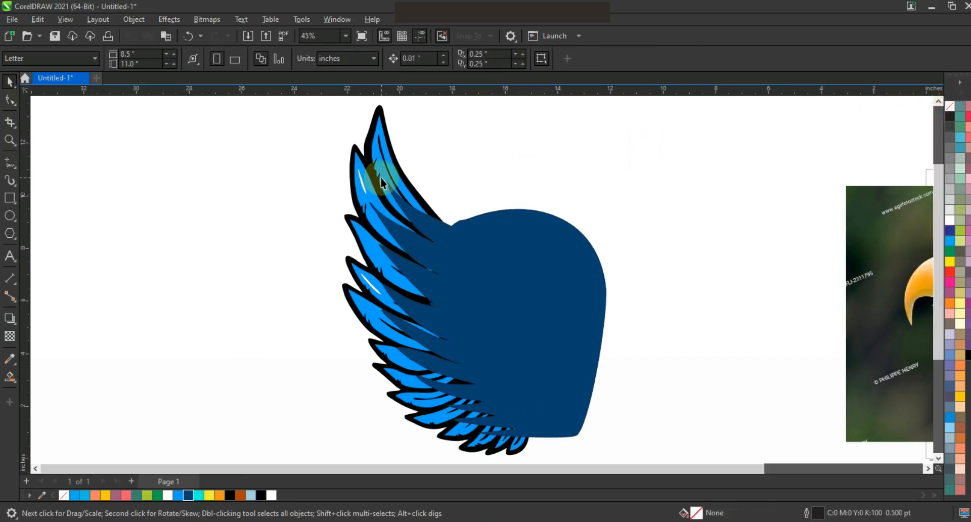
Select all the long light-blue feather shapes and combine them into one curve
{"action": "left_click", "coordinate": [382, 177]}
{"action": "left_click", "coordinate": [371, 214], "text": "shift"}
{"action": "left_click", "coordinate": [371, 252], "text": "shift"}
{"action": "left_click", "coordinate": [400, 356], "text": "shift"}
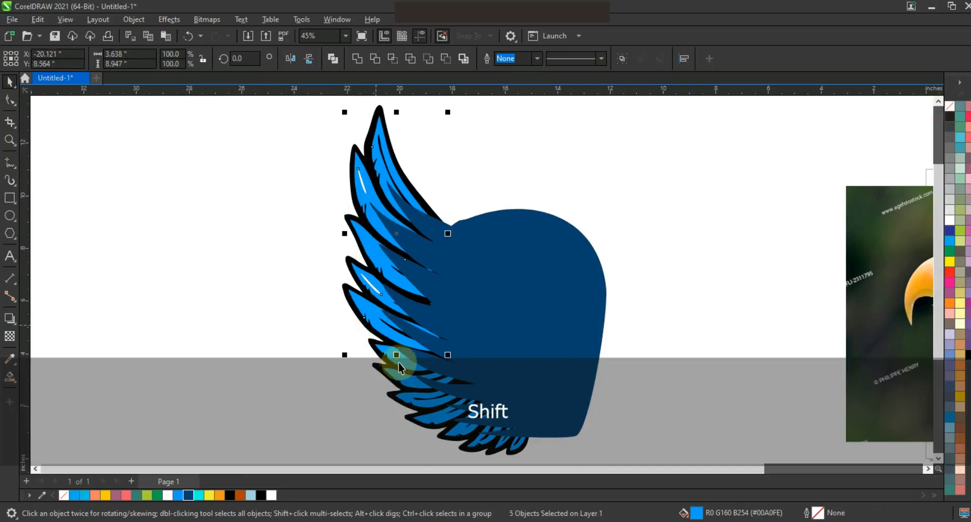
{"action": "left_click", "coordinate": [413, 386], "text": "shift"}
{"action": "left_click", "coordinate": [428, 411], "text": "shift"}
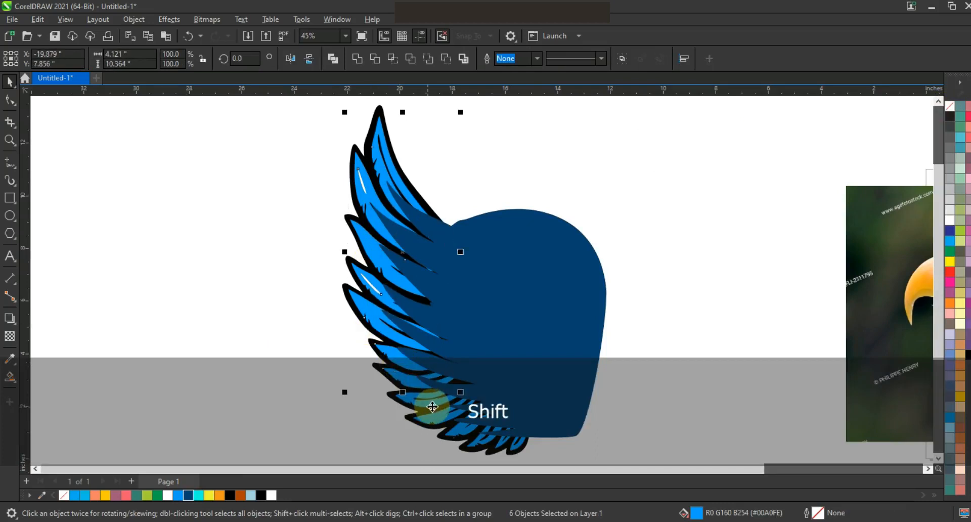
{"action": "left_click", "coordinate": [445, 423], "text": "shift"}
{"action": "left_click", "coordinate": [490, 445], "text": "shift"}
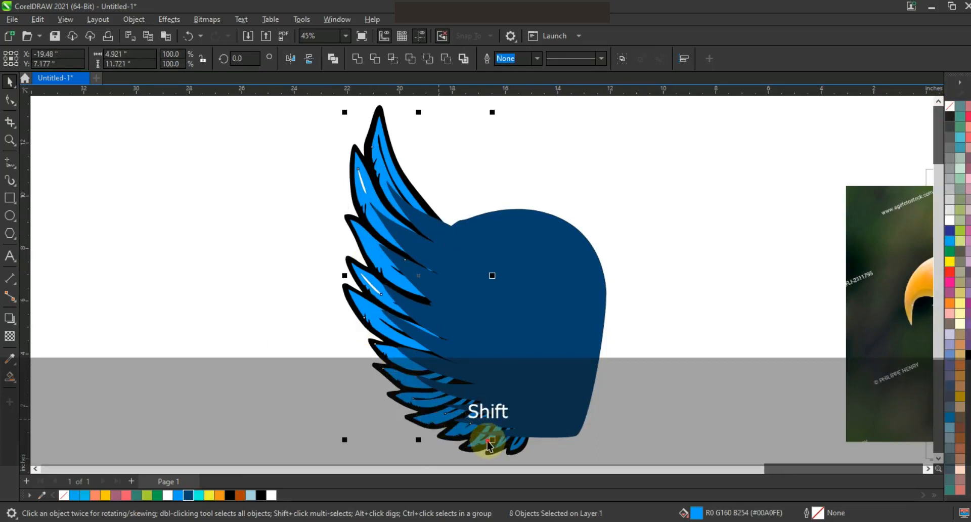
{"action": "left_click", "coordinate": [494, 447], "text": "shift"}
{"action": "left_click", "coordinate": [498, 450], "text": "shift"}
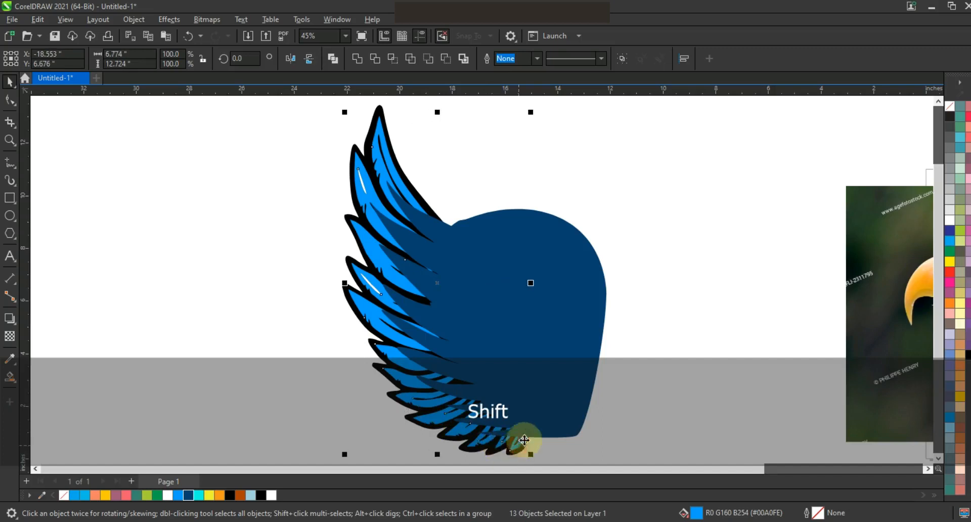
PowerClip the dark blue shading shape inside the combined light-blue feathers
{"action": "right_click", "coordinate": [563, 245]}
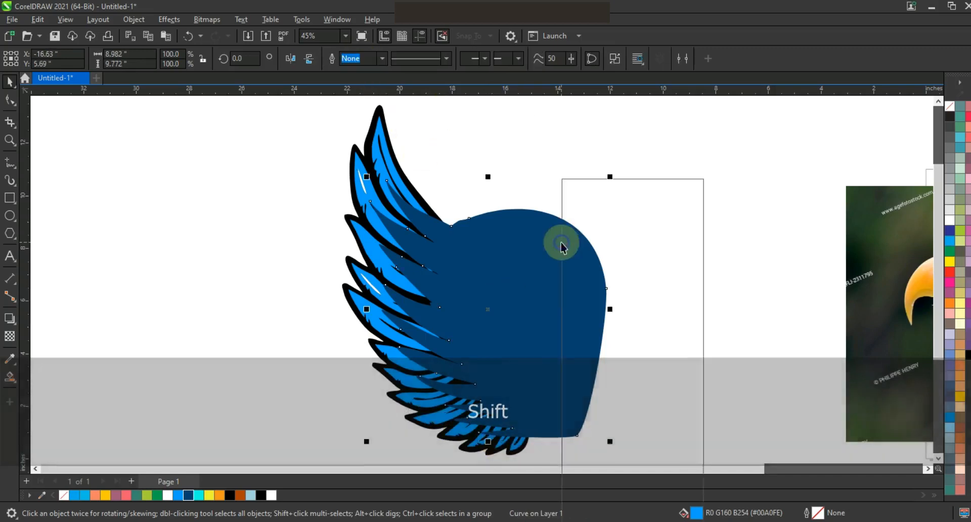
{"action": "left_click", "coordinate": [613, 315]}
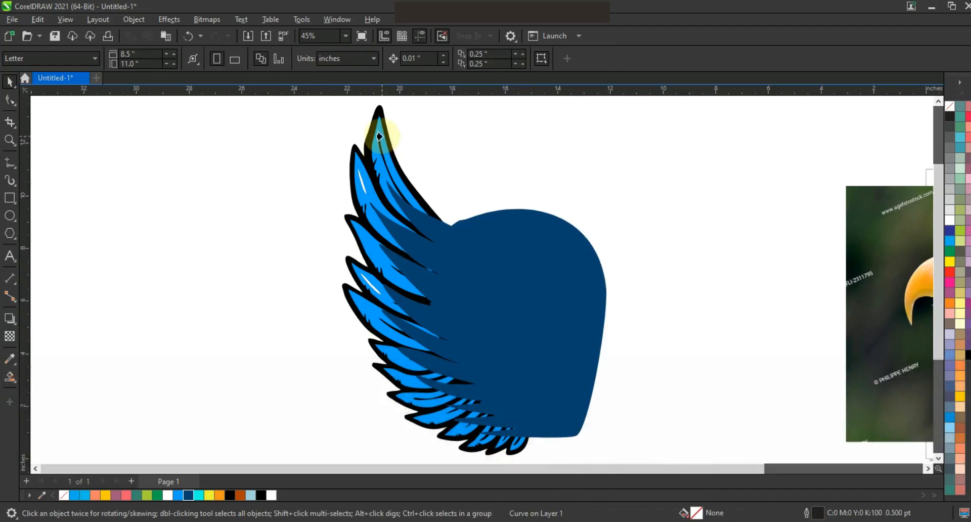
{"action": "left_click", "coordinate": [379, 135]}
{"action": "left_click", "coordinate": [423, 210]}
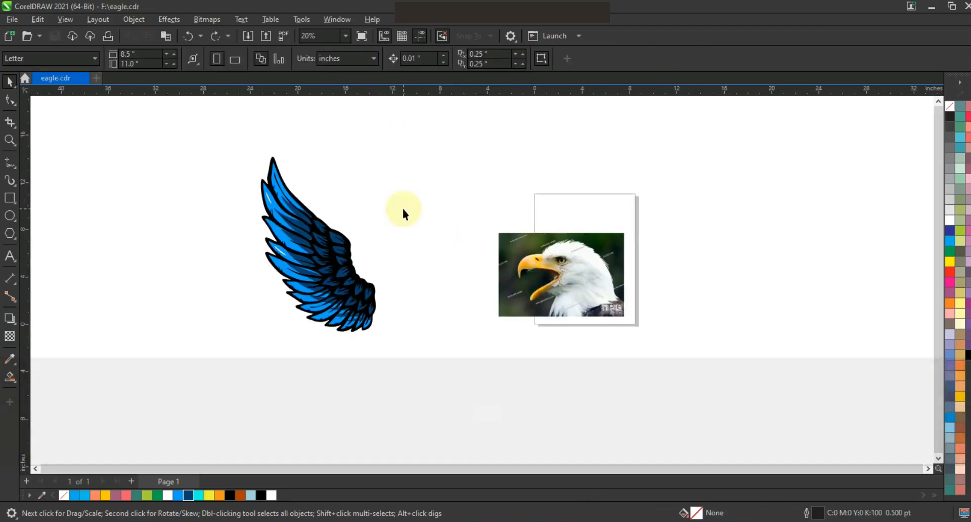
Draw a square of about 24.5 inches around the wing and fill it with light blue
{"action": "key", "text": "F6"}
{"action": "left_click_drag", "start_coordinate": [212, 123], "coordinate": [410, 414]}
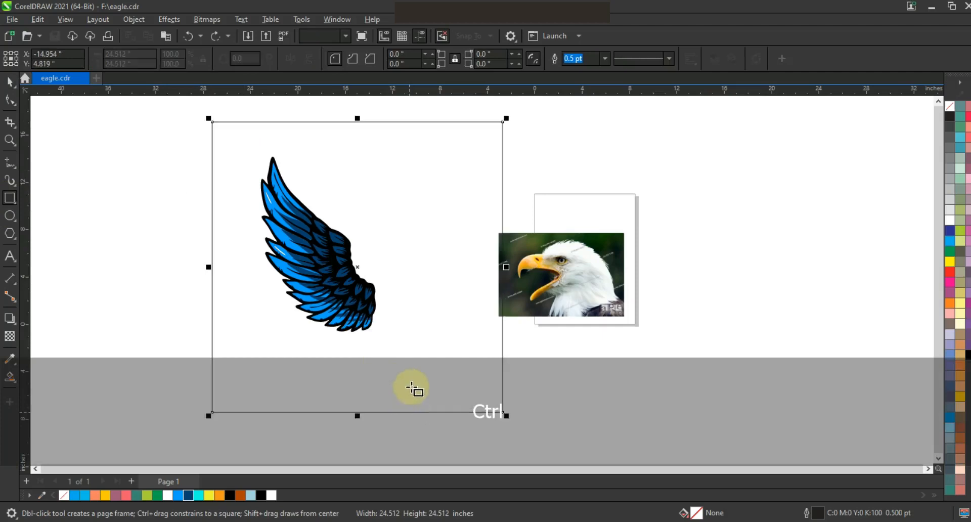
{"action": "left_click", "coordinate": [177, 496]}
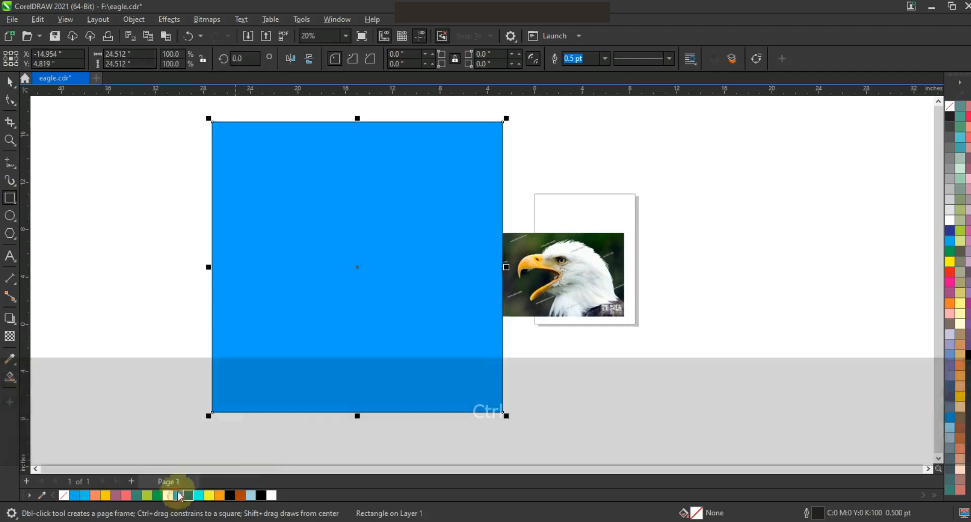
Send the square behind the wing and shift it about 1.4 inches to the left
{"action": "key", "text": "shift+Page_Down"}
{"action": "left_click", "coordinate": [7, 86]}
{"action": "left_click", "coordinate": [189, 495]}
{"action": "left_click", "coordinate": [295, 363], "text": "ctrl"}
{"action": "left_click_drag", "start_coordinate": [296, 363], "coordinate": [279, 363]}
Fill the background square with pale blue (R166 G210 B224) and remove its outline
{"action": "left_click", "coordinate": [250, 495]}
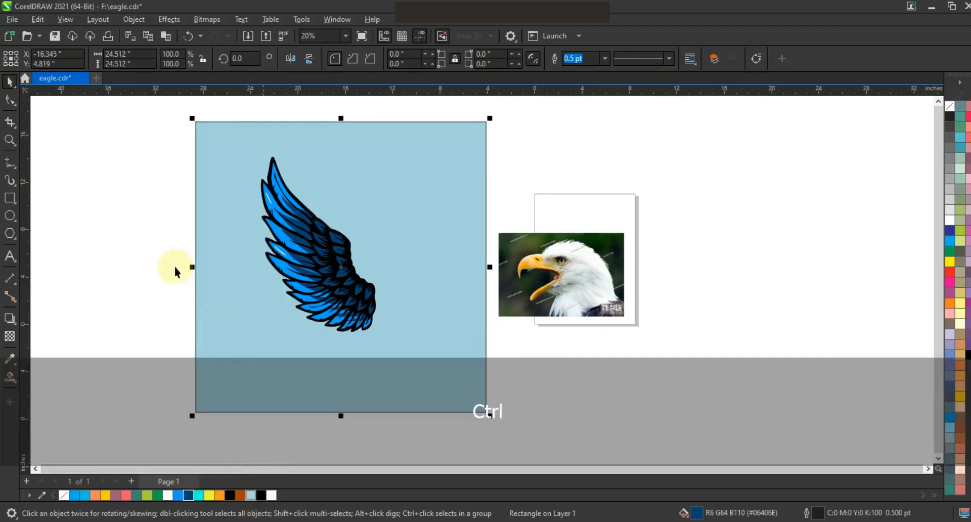
{"action": "right_click", "coordinate": [950, 107]}
{"action": "left_click", "coordinate": [928, 116]}
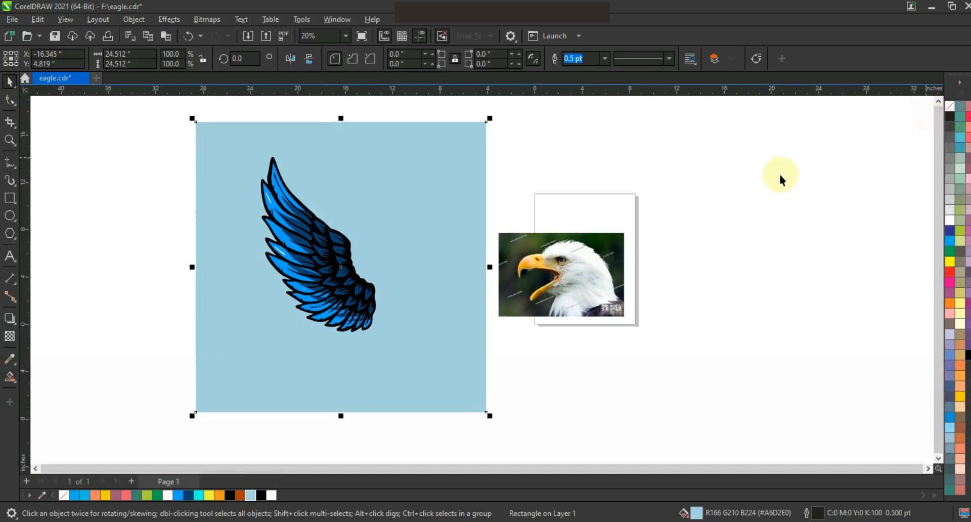
Move the eagle head photo to the right, clear of the pale blue square
{"action": "left_click", "coordinate": [782, 174]}
{"action": "left_click_drag", "start_coordinate": [738, 169], "coordinate": [432, 345]}
{"action": "left_click_drag", "start_coordinate": [560, 290], "coordinate": [636, 291]}
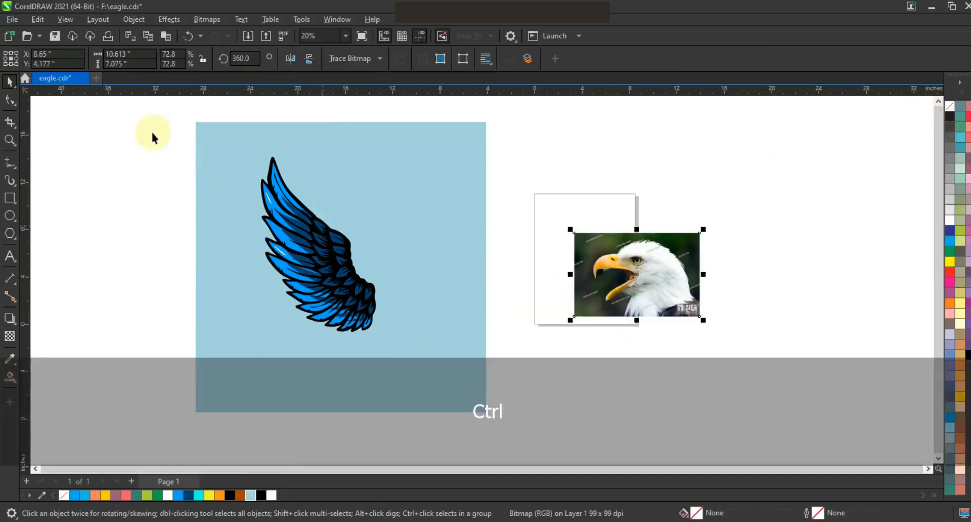
Enlarge all the wing objects together to about 11.05 by 16.8 inches and reposition the wing on the square
{"action": "left_click_drag", "start_coordinate": [411, 359], "coordinate": [389, 348]}
{"action": "left_click_drag", "start_coordinate": [355, 310], "coordinate": [338, 305]}
{"action": "left_click", "coordinate": [539, 369]}
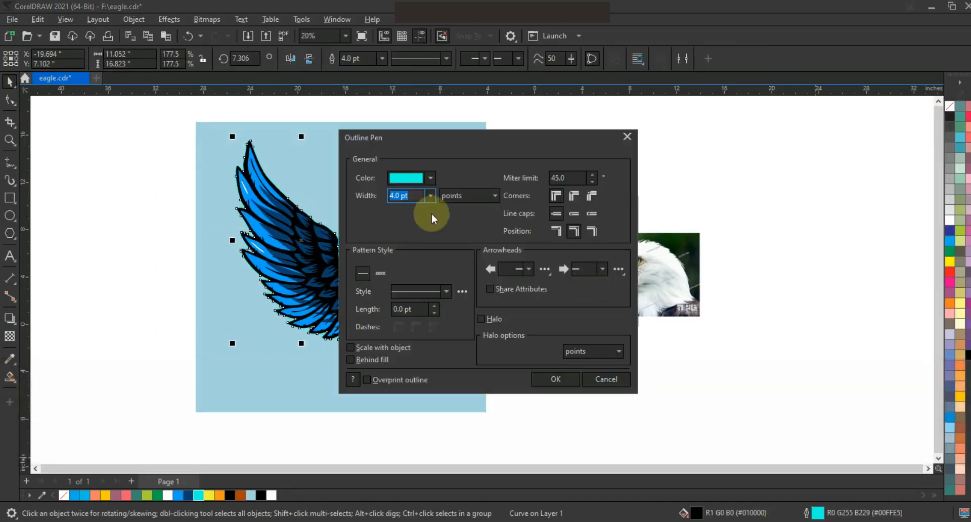
Give the black wing silhouette a cyan (R0 G255 B229) outline, 16 pt wide and placed behind the fill
{"action": "left_click", "coordinate": [429, 197]}
{"action": "left_click", "coordinate": [412, 301]}
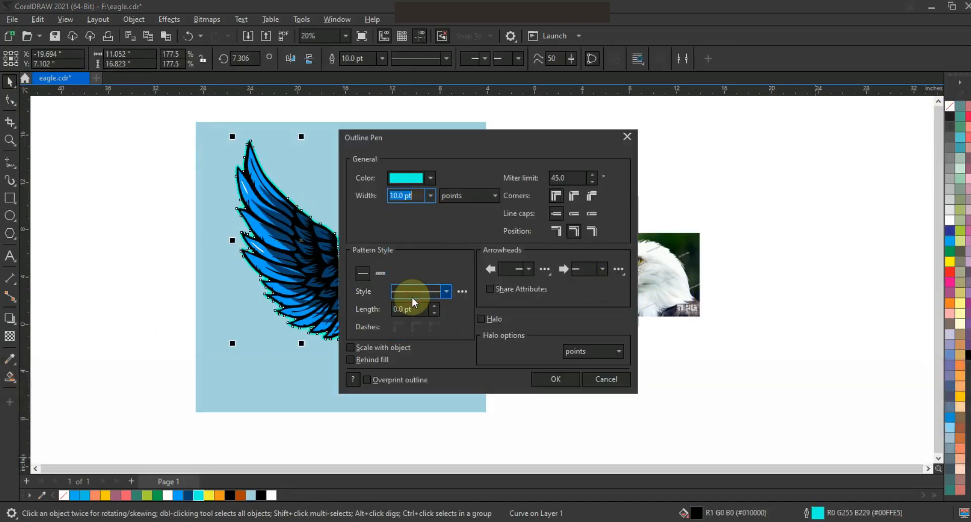
{"action": "left_click", "coordinate": [430, 195]}
{"action": "left_click", "coordinate": [405, 316]}
{"action": "type", "text": "16"}
{"action": "left_click", "coordinate": [350, 359]}
{"action": "left_click", "coordinate": [414, 192]}
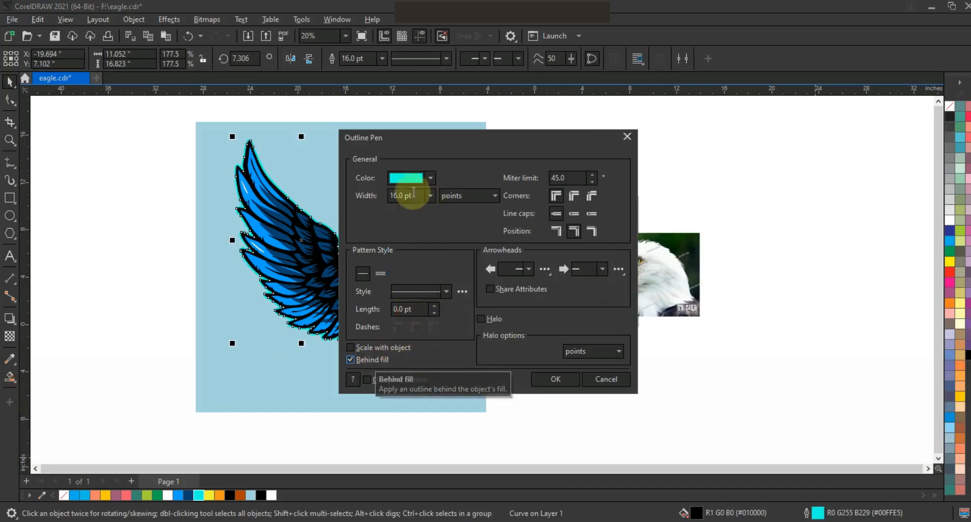
{"action": "left_click_drag", "start_coordinate": [414, 192], "coordinate": [372, 197]}
{"action": "key", "text": "Return"}
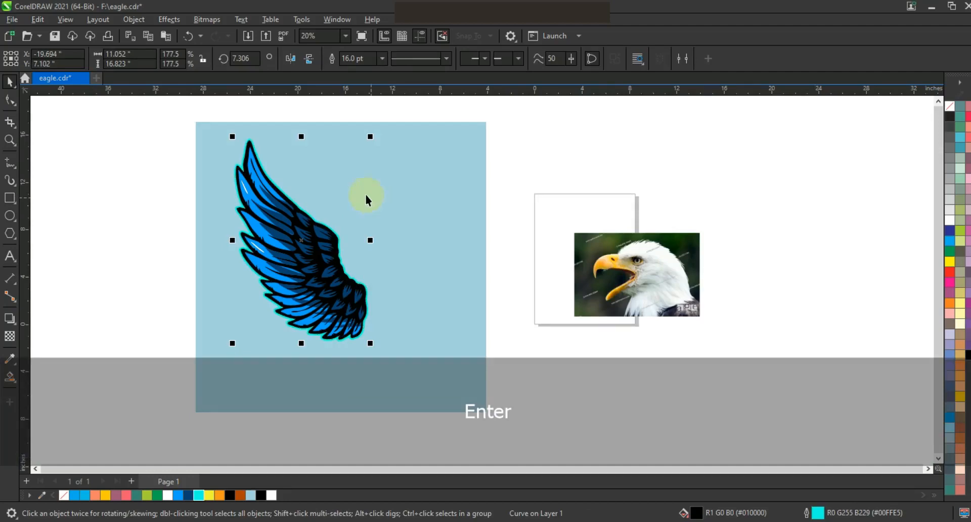
Scale the whole wing up slightly, to about 11.2 by 17.1 inches
{"action": "left_click", "coordinate": [392, 218]}
{"action": "key", "text": "shift+F2"}
{"action": "key", "text": "Escape"}
{"action": "left_click_drag", "start_coordinate": [271, 113], "coordinate": [474, 341]}
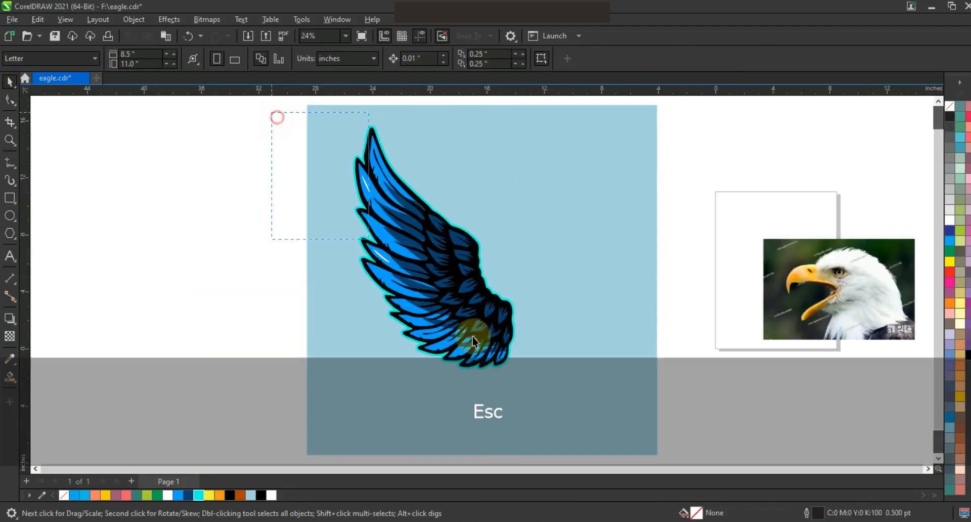
{"action": "left_click_drag", "start_coordinate": [539, 380], "coordinate": [520, 373]}
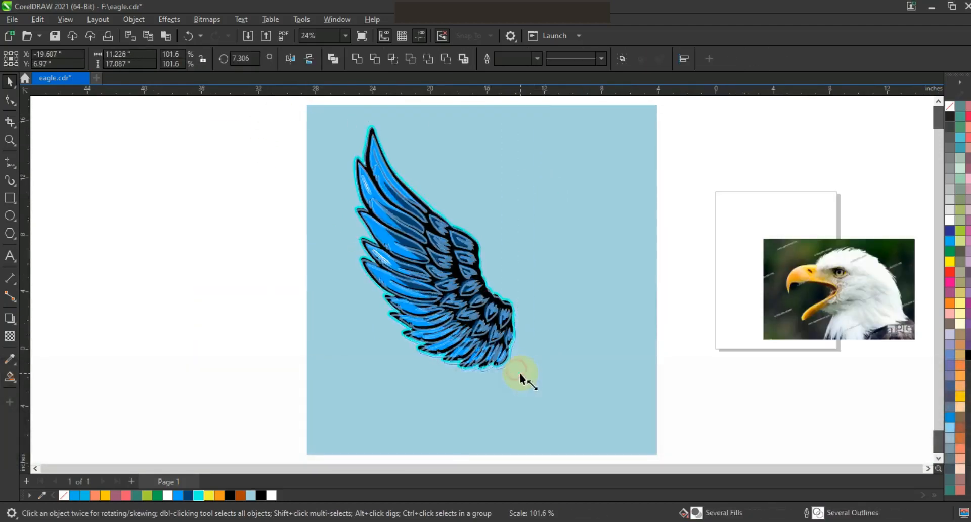
{"action": "left_click", "coordinate": [694, 336]}
Draw a straight line over the eagle photo from the upper beak tip to the forehead and set its width to 4 pt
{"action": "left_click", "coordinate": [833, 329]}
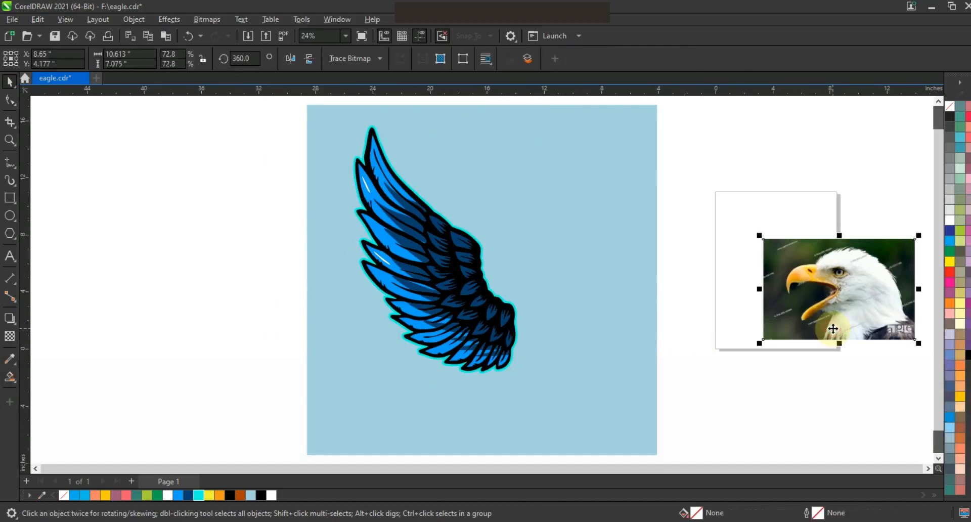
{"action": "key", "text": "shift+F2"}
{"action": "key", "text": "Escape"}
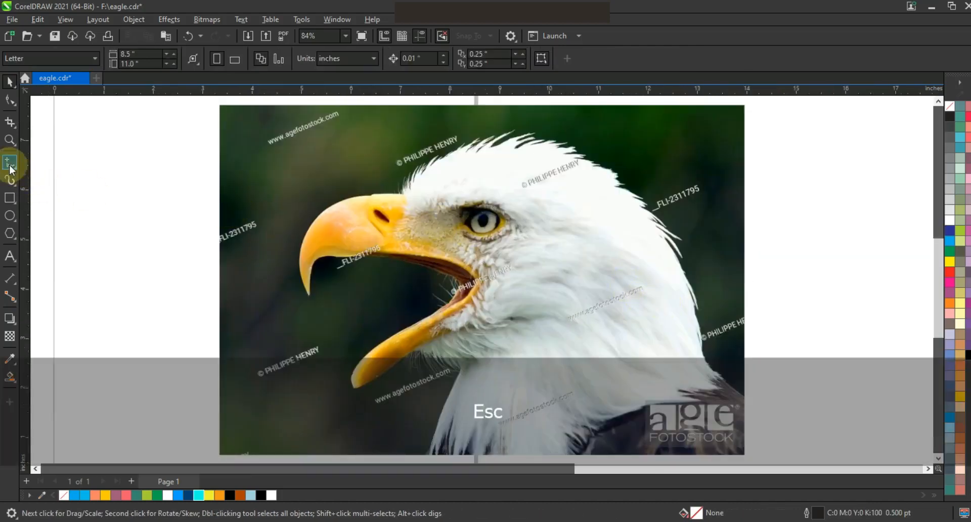
{"action": "left_click", "coordinate": [10, 163]}
{"action": "left_click_drag", "start_coordinate": [299, 230], "coordinate": [306, 297]}
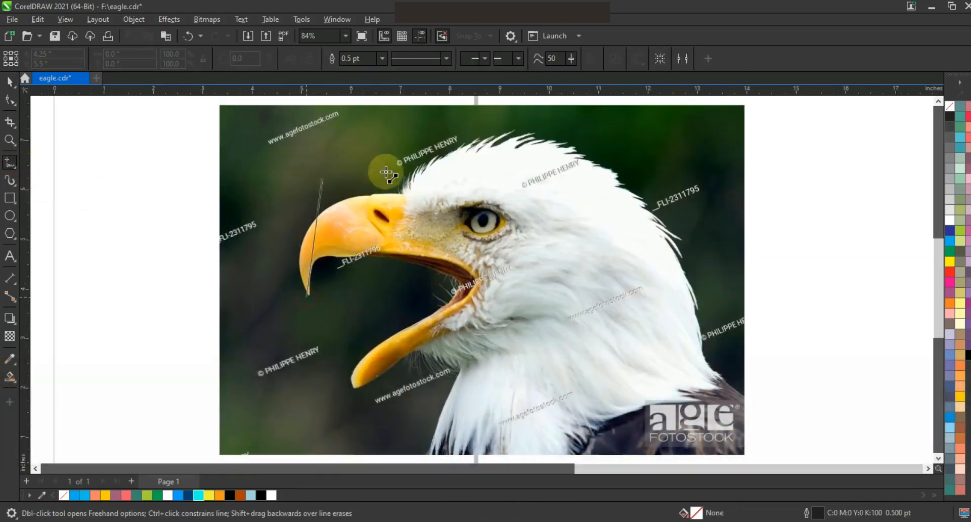
{"action": "left_click", "coordinate": [401, 196]}
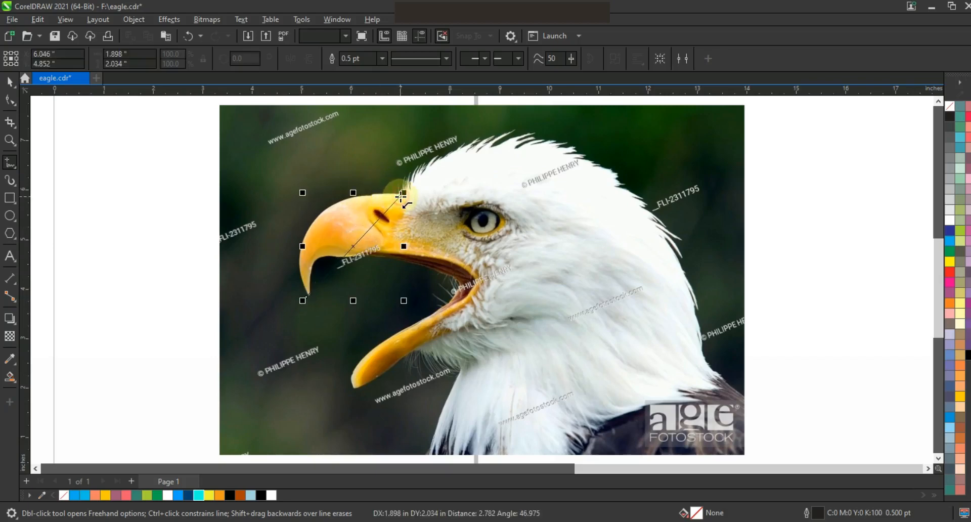
{"action": "left_click", "coordinate": [383, 59]}
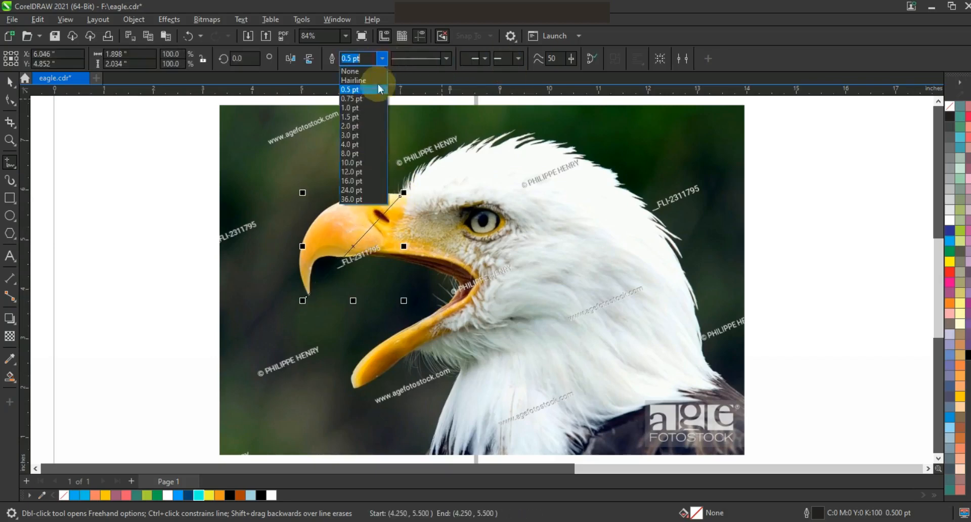
{"action": "left_click", "coordinate": [372, 146]}
Extend the line with straight segments from the forehead across the head and down to the back of the neck
{"action": "key", "text": "space"}
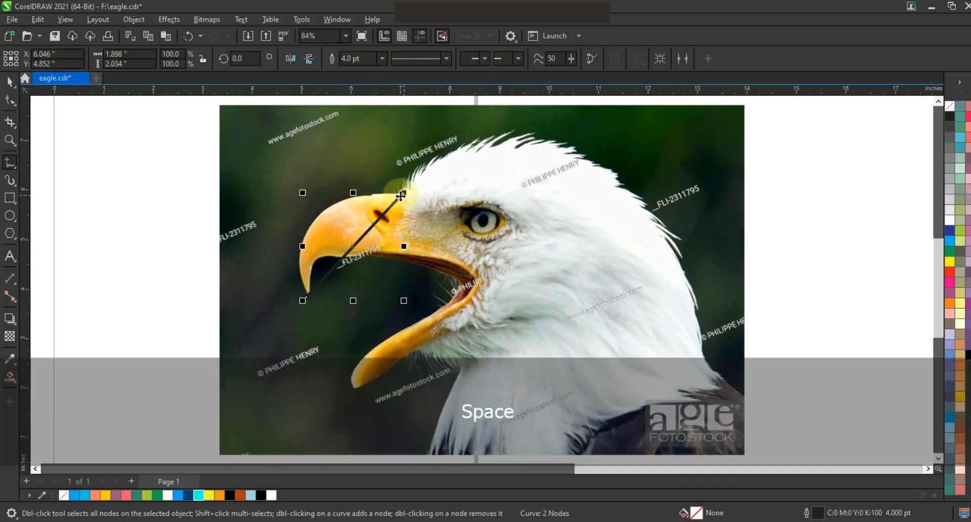
{"action": "key", "text": "space"}
{"action": "key", "text": "space"}
{"action": "left_click", "coordinate": [401, 196]}
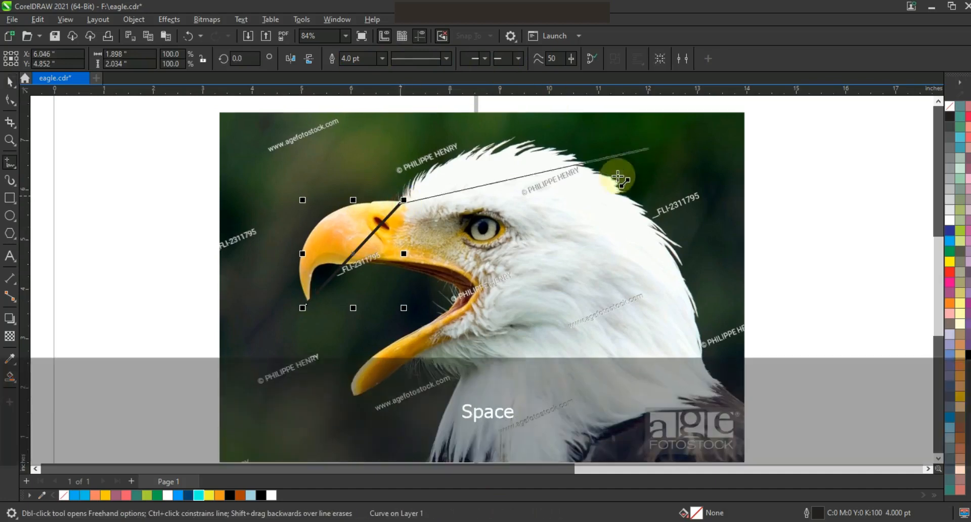
{"action": "left_click", "coordinate": [620, 191]}
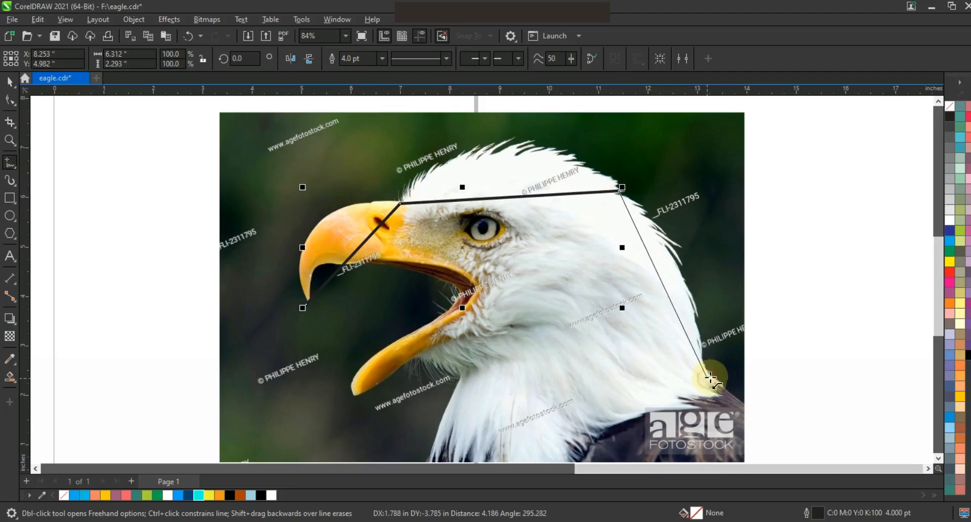
{"action": "left_click", "coordinate": [711, 376]}
{"action": "key", "text": "space"}
{"action": "key", "text": "space"}
Extend the outline from the upper beak tip through the open mouth to the lower beak tip and back to the throat
{"action": "left_click", "coordinate": [380, 263]}
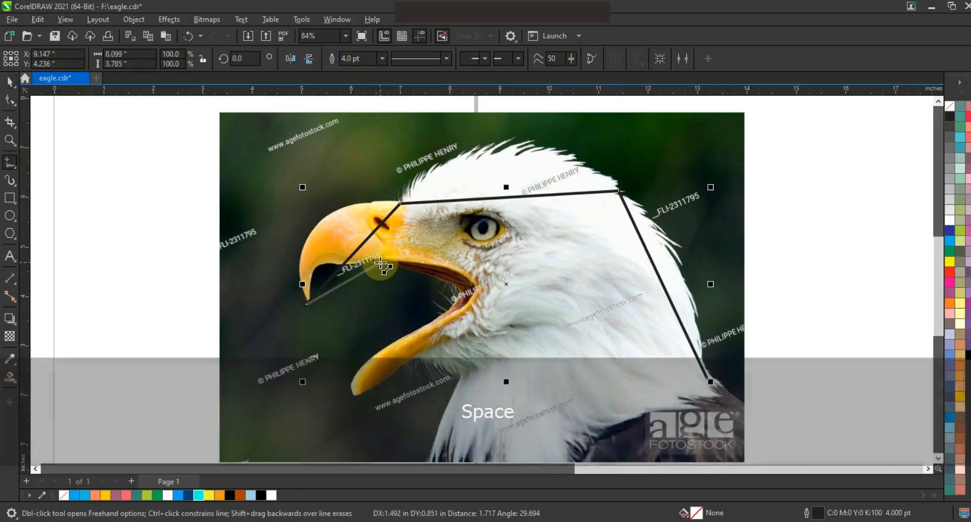
{"action": "left_click", "coordinate": [445, 281]}
{"action": "left_click", "coordinate": [437, 319]}
{"action": "left_click", "coordinate": [351, 398]}
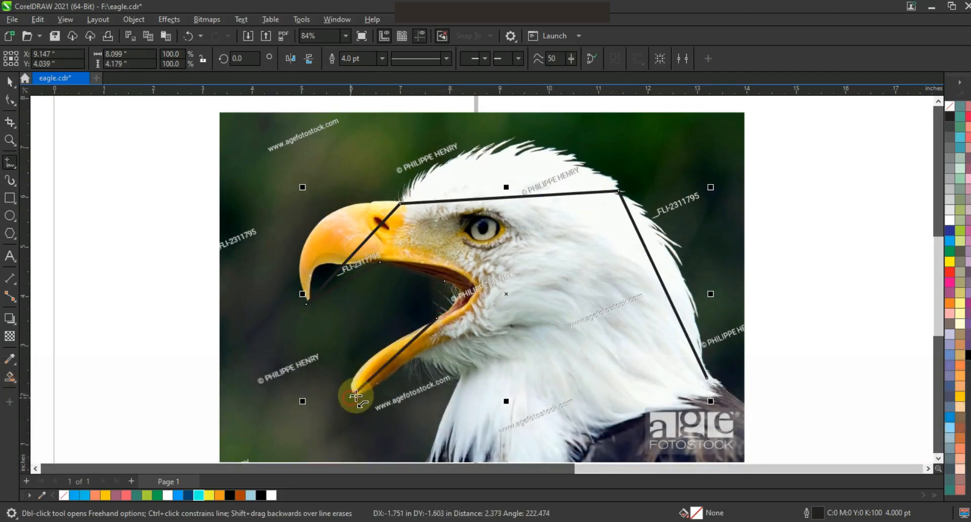
{"action": "left_click", "coordinate": [449, 342]}
Continue the outline down from the throat, across below the photo, and close it at the back of the neck
{"action": "key", "text": "F3"}
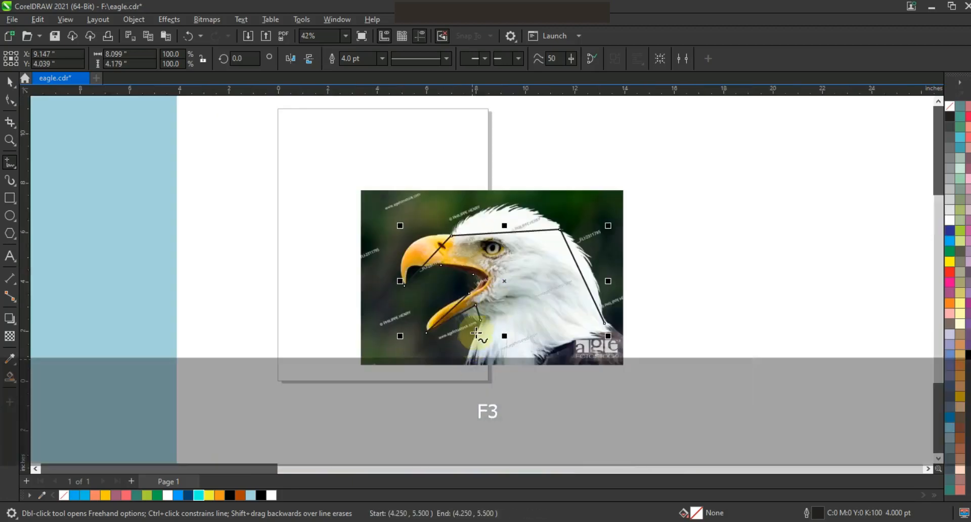
{"action": "key", "text": "space"}
{"action": "left_click", "coordinate": [479, 321]}
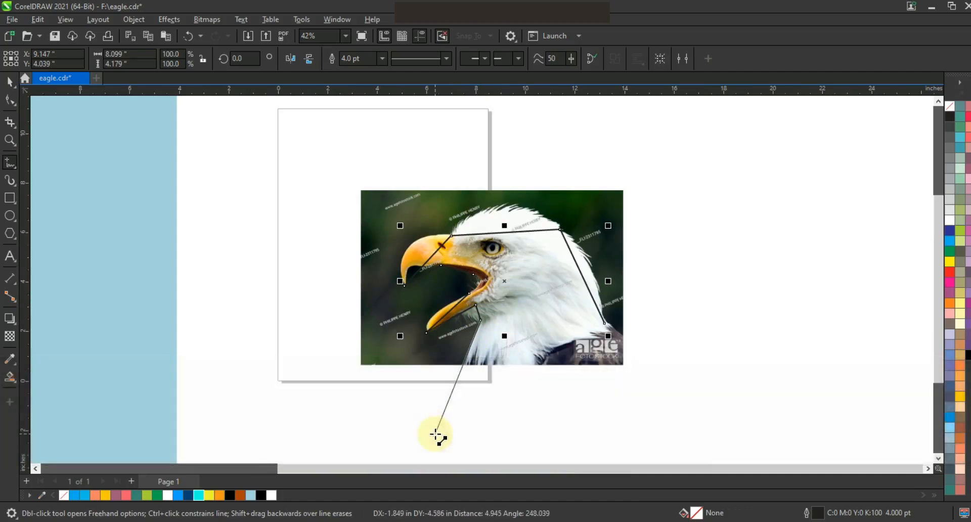
{"action": "left_click", "coordinate": [435, 434]}
{"action": "left_click", "coordinate": [690, 424]}
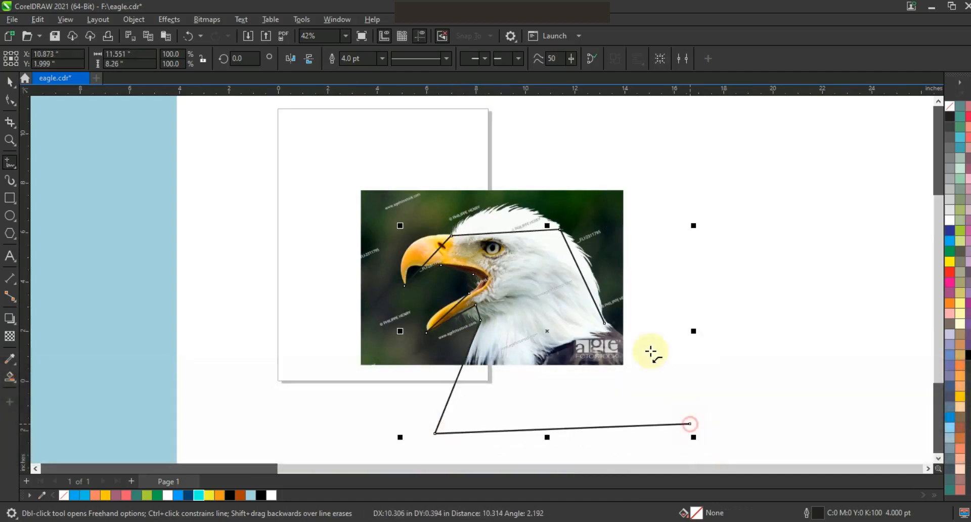
{"action": "left_click", "coordinate": [605, 323]}
{"action": "left_click", "coordinate": [534, 349]}
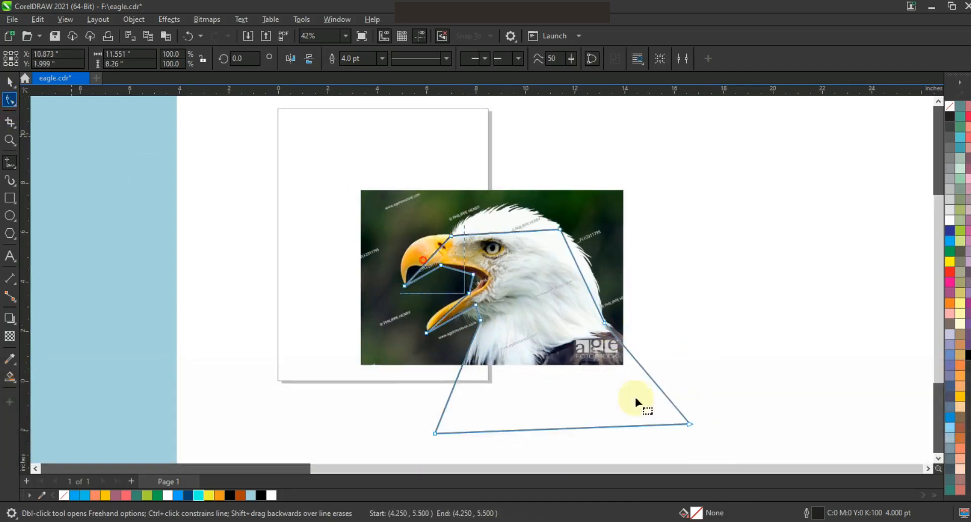
Convert all the outline's segments to curves and bend those around the beak, mouth and throat to follow the photo
{"action": "key", "text": "F10"}
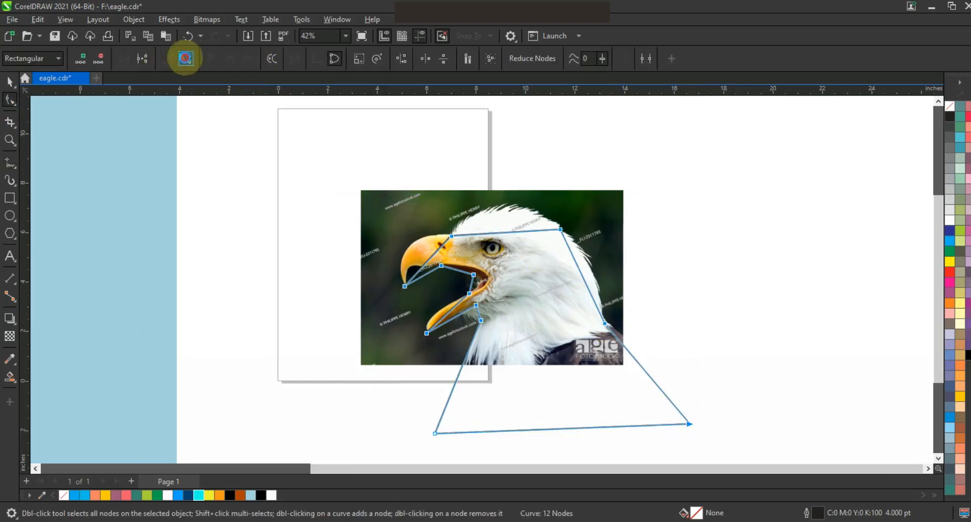
{"action": "left_click", "coordinate": [7, 141]}
{"action": "left_click_drag", "start_coordinate": [234, 126], "coordinate": [667, 364]}
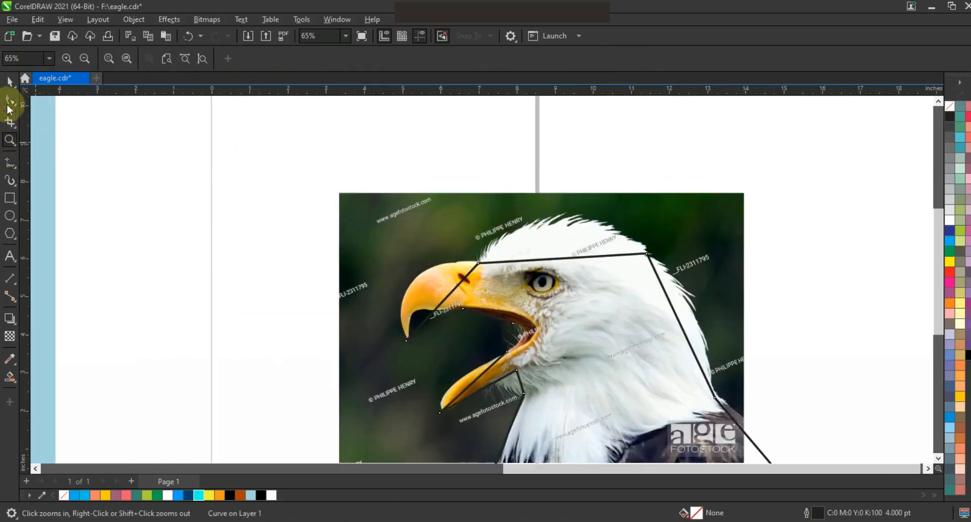
{"action": "left_click_drag", "start_coordinate": [439, 304], "coordinate": [410, 284]}
{"action": "left_click_drag", "start_coordinate": [434, 325], "coordinate": [423, 314]}
{"action": "left_click_drag", "start_coordinate": [488, 315], "coordinate": [518, 334]}
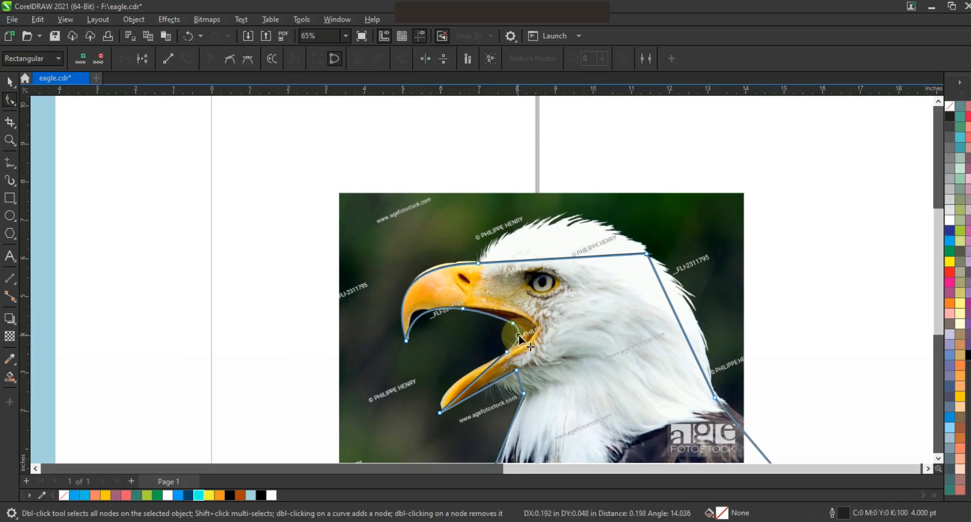
{"action": "left_click_drag", "start_coordinate": [469, 382], "coordinate": [528, 373]}
{"action": "left_click", "coordinate": [516, 371]}
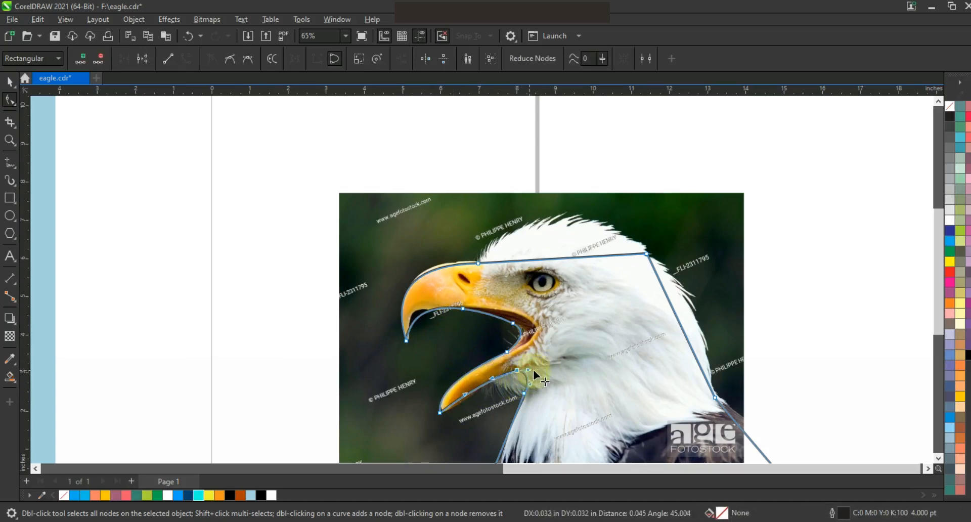
Bend the crown and nape segments along the eagle's head, and curve the front neck segment below the photo
{"action": "left_click_drag", "start_coordinate": [557, 258], "coordinate": [508, 202]}
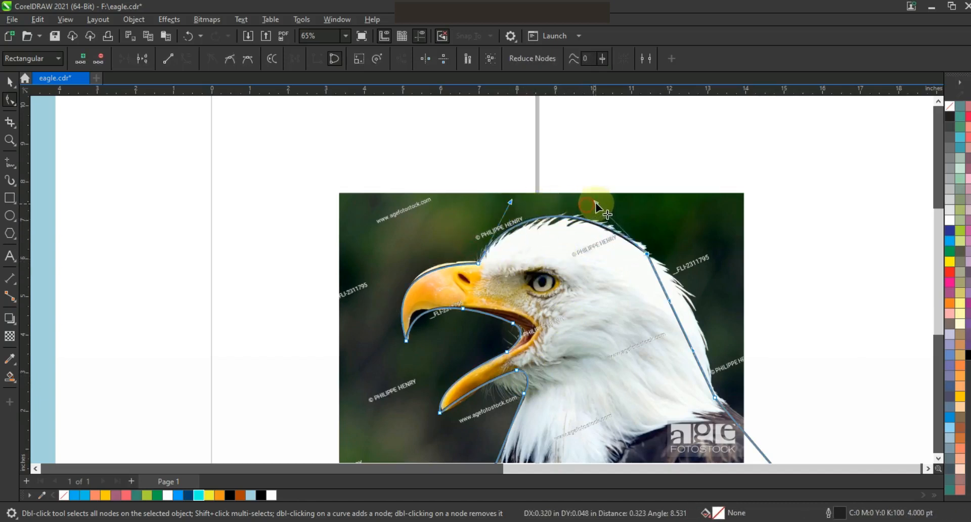
{"action": "left_click", "coordinate": [689, 311]}
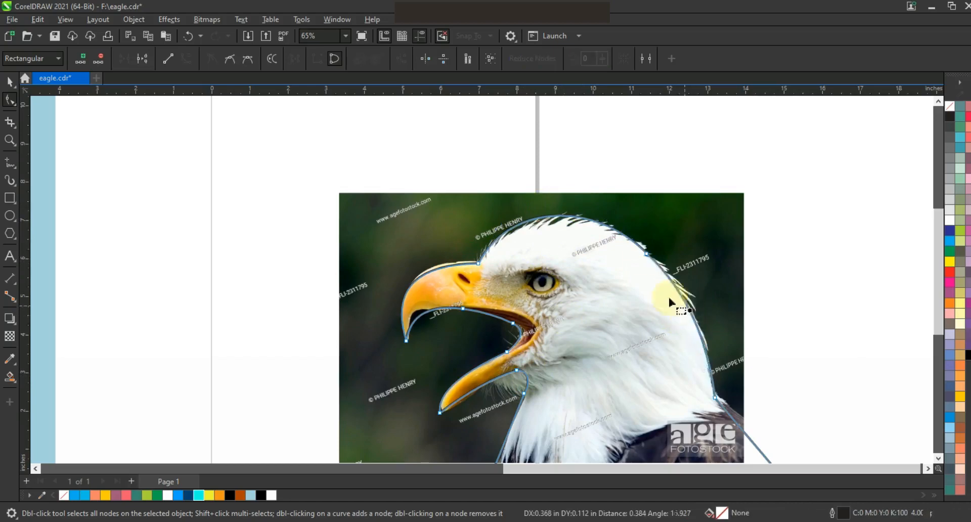
{"action": "key", "text": "F3"}
{"action": "left_click_drag", "start_coordinate": [556, 406], "coordinate": [558, 423]}
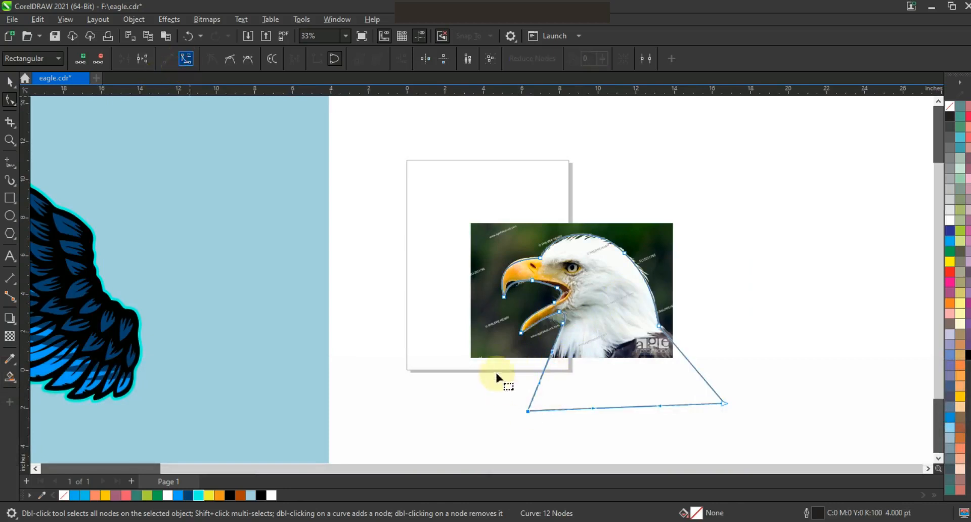
{"action": "left_click_drag", "start_coordinate": [540, 382], "coordinate": [561, 354]}
{"action": "left_click", "coordinate": [9, 82]}
{"action": "left_click", "coordinate": [9, 81]}
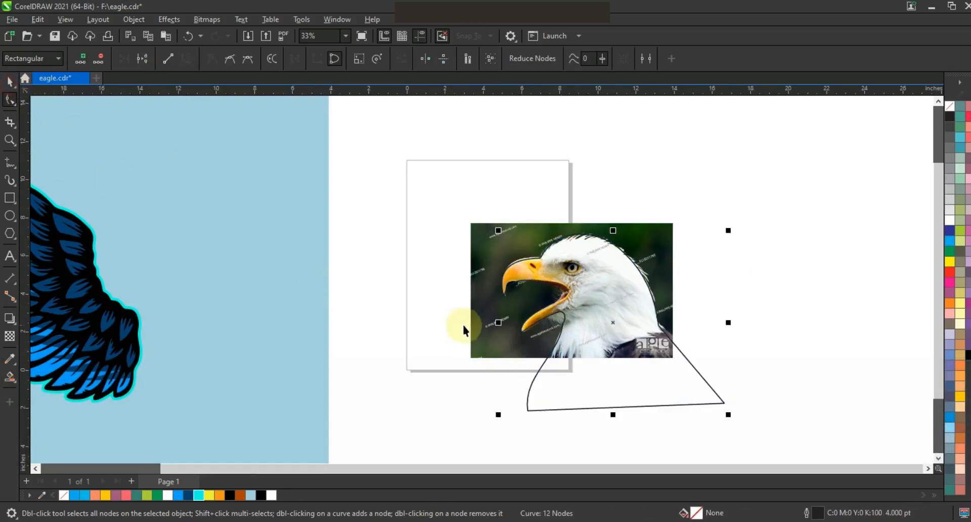
Undo the last edit and adjust the throat and front neck nodes and handles of the head outline
{"action": "key", "text": "ctrl+z"}
{"action": "left_click", "coordinate": [565, 385]}
{"action": "key", "text": "shift+F2"}
{"action": "left_click", "coordinate": [10, 100]}
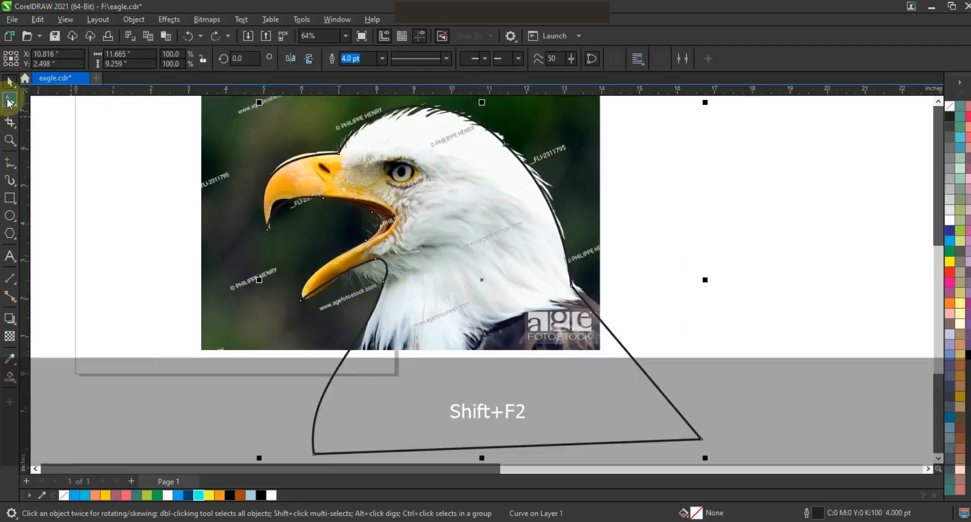
{"action": "left_click", "coordinate": [391, 297]}
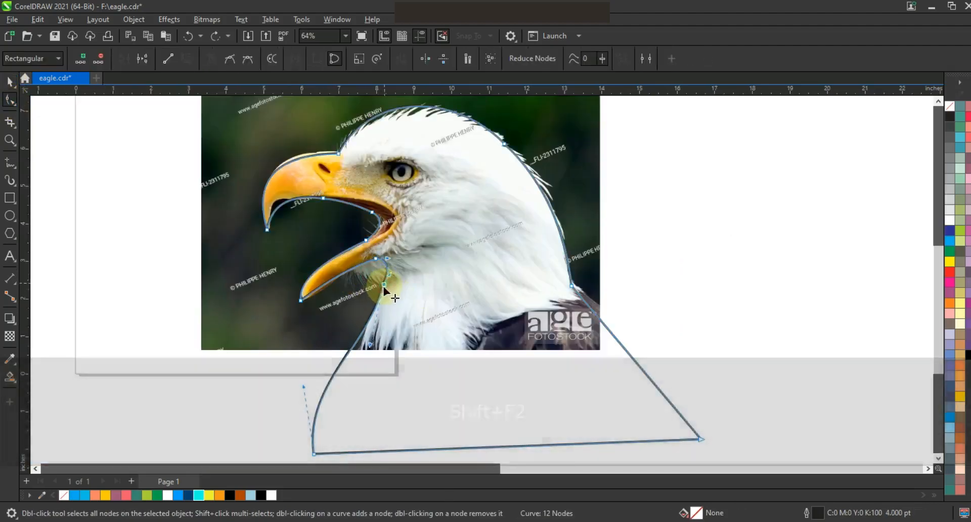
{"action": "left_click_drag", "start_coordinate": [384, 284], "coordinate": [382, 295]}
{"action": "left_click_drag", "start_coordinate": [369, 353], "coordinate": [354, 349]}
{"action": "left_click_drag", "start_coordinate": [393, 280], "coordinate": [394, 273]}
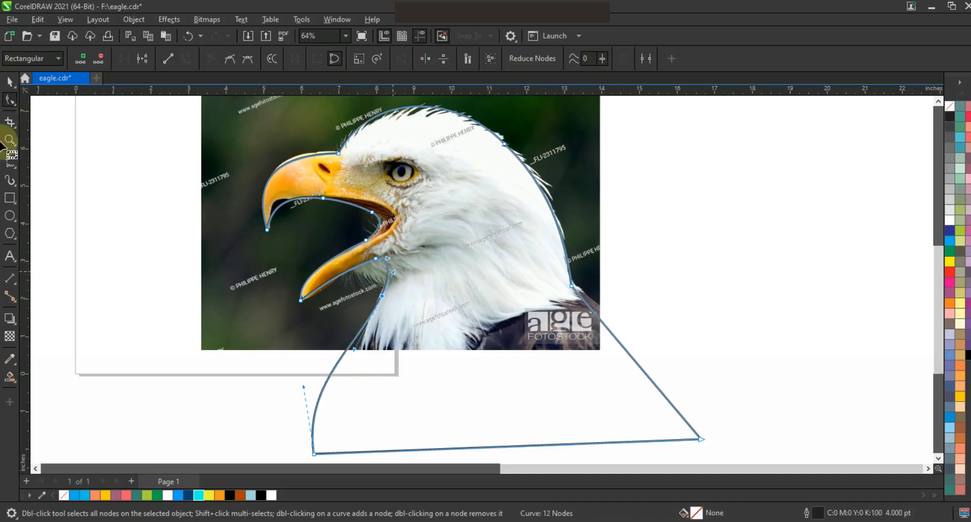
Move the eagle head outline from the photo onto the lower wing, scale it to 92.4% and leave it without fill
{"action": "left_click", "coordinate": [10, 81]}
{"action": "left_click", "coordinate": [686, 247]}
{"action": "left_click", "coordinate": [581, 399]}
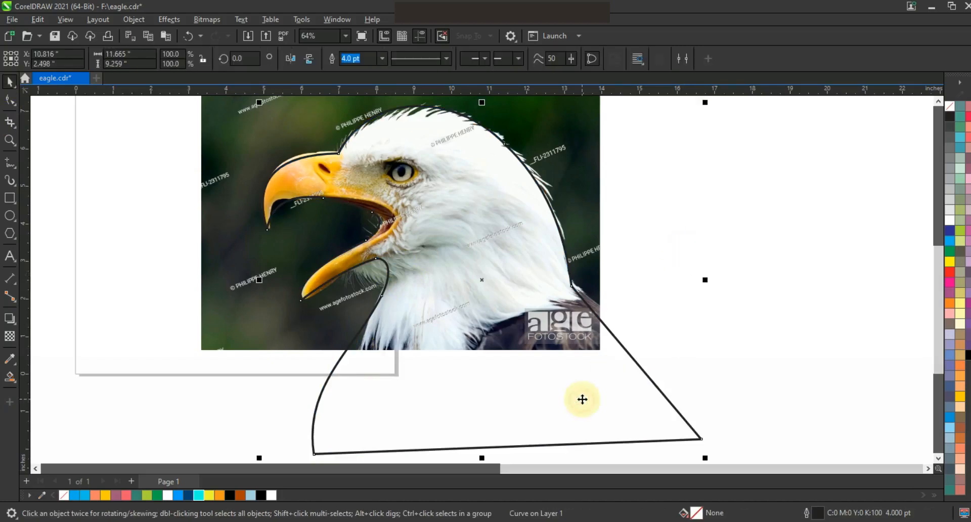
{"action": "left_click", "coordinate": [951, 217]}
{"action": "key", "text": "F3"}
{"action": "left_click_drag", "start_coordinate": [841, 305], "coordinate": [596, 307]}
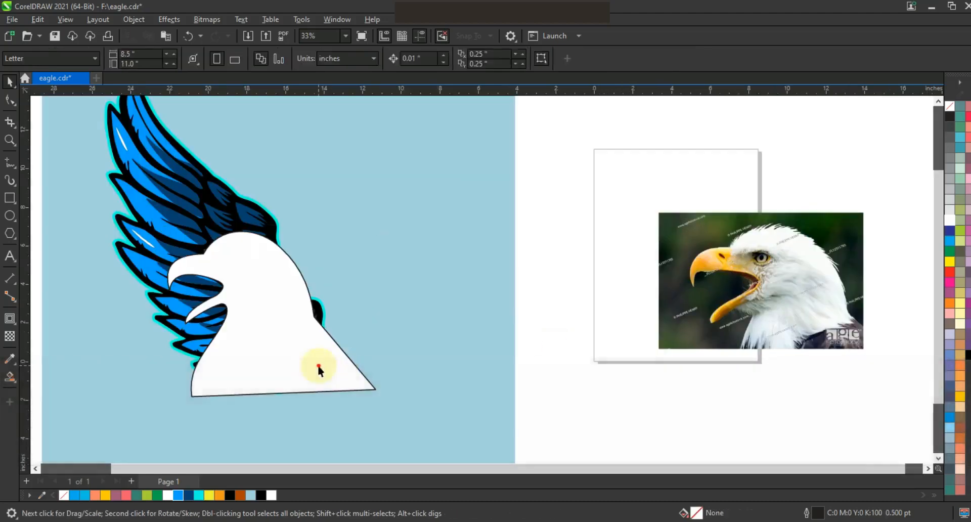
{"action": "left_click", "coordinate": [319, 367]}
{"action": "left_click", "coordinate": [947, 106]}
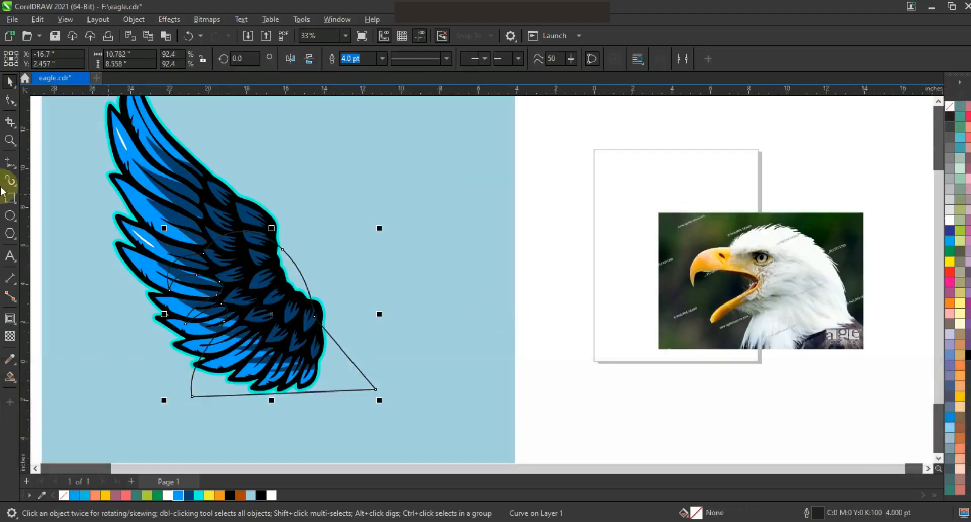
Draw a closed freehand shape along the wing's lower feather tips and around the lower part of the head outline
{"action": "left_click", "coordinate": [9, 140]}
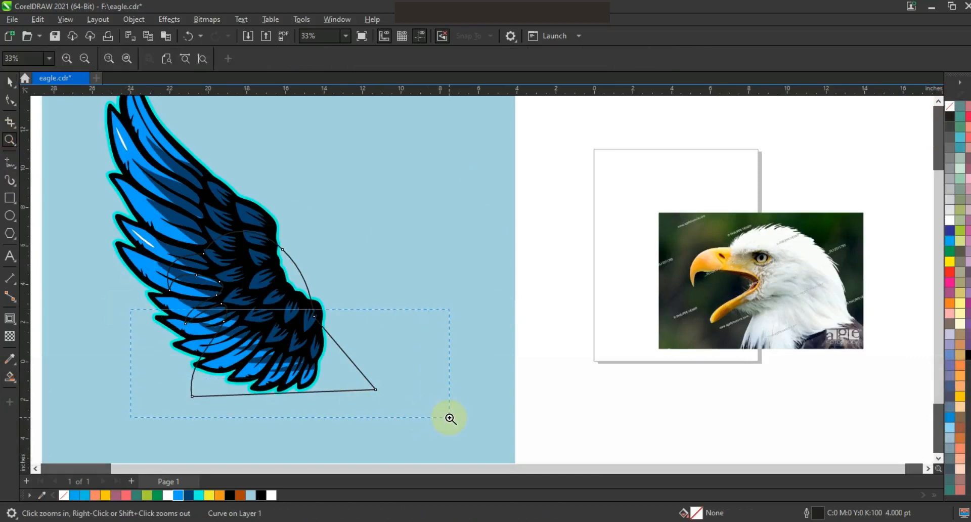
{"action": "left_click_drag", "start_coordinate": [450, 419], "coordinate": [449, 418]}
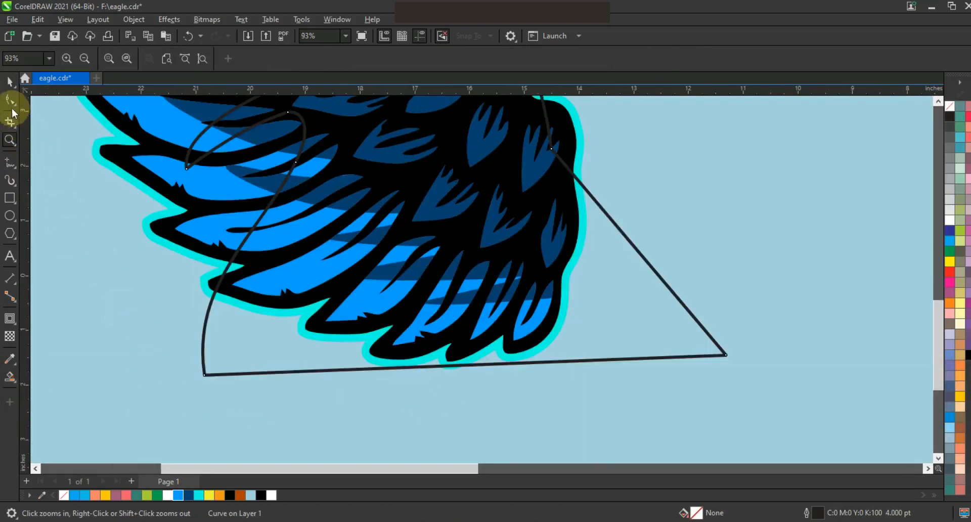
{"action": "left_click", "coordinate": [10, 162]}
{"action": "mouse_move", "coordinate": [216, 281]}
{"action": "left_mouse_down"}
{"action": "mouse_move", "coordinate": [247, 294]}
{"action": "mouse_move", "coordinate": [330, 293]}
{"action": "mouse_move", "coordinate": [327, 317]}
{"action": "mouse_move", "coordinate": [359, 328]}
{"action": "mouse_move", "coordinate": [402, 318]}
{"action": "mouse_move", "coordinate": [407, 348]}
{"action": "mouse_move", "coordinate": [493, 327]}
{"action": "mouse_move", "coordinate": [514, 336]}
{"action": "mouse_move", "coordinate": [551, 284]}
{"action": "mouse_move", "coordinate": [568, 217]}
{"action": "mouse_move", "coordinate": [714, 174]}
{"action": "mouse_move", "coordinate": [488, 430]}
{"action": "left_mouse_up"}
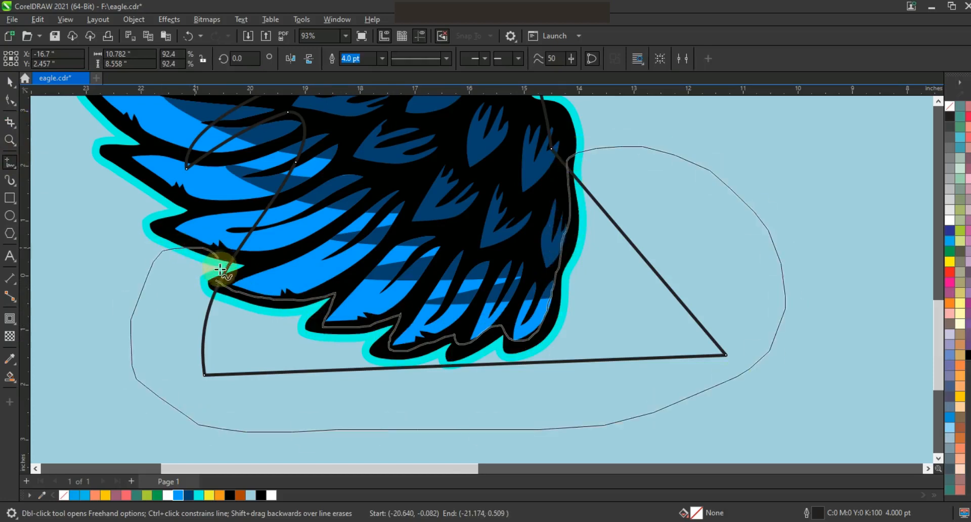
{"action": "left_click_drag", "start_coordinate": [216, 282], "coordinate": [216, 283]}
Trim the head outline with the freehand shape, then delete that shape
{"action": "left_click", "coordinate": [12, 83]}
{"action": "left_click", "coordinate": [542, 111], "text": "shift"}
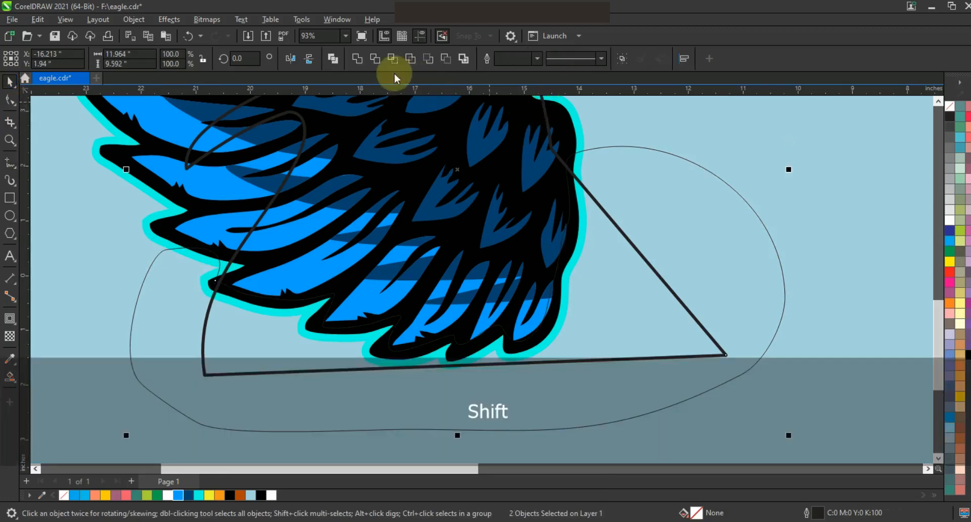
{"action": "left_click", "coordinate": [375, 59]}
{"action": "left_click", "coordinate": [714, 174]}
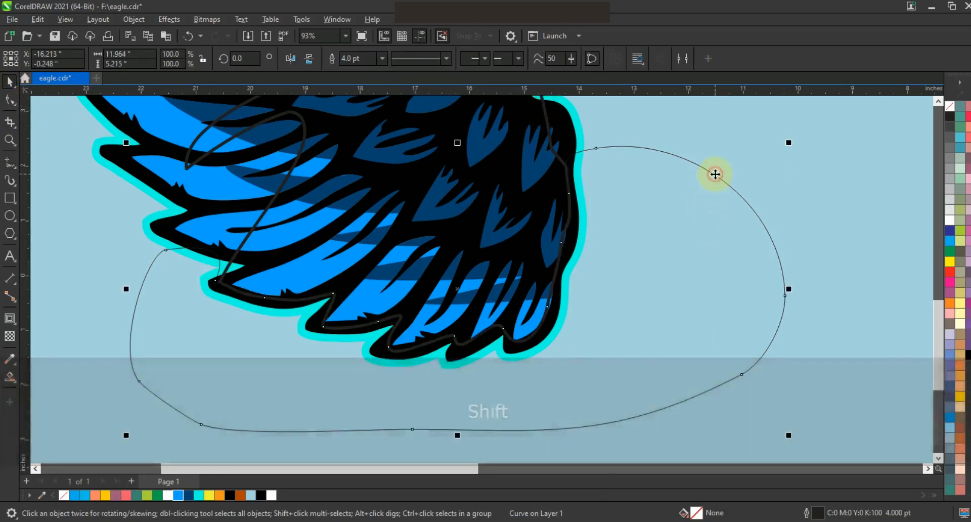
{"action": "key", "text": "Delete"}
{"action": "key", "text": "F3"}
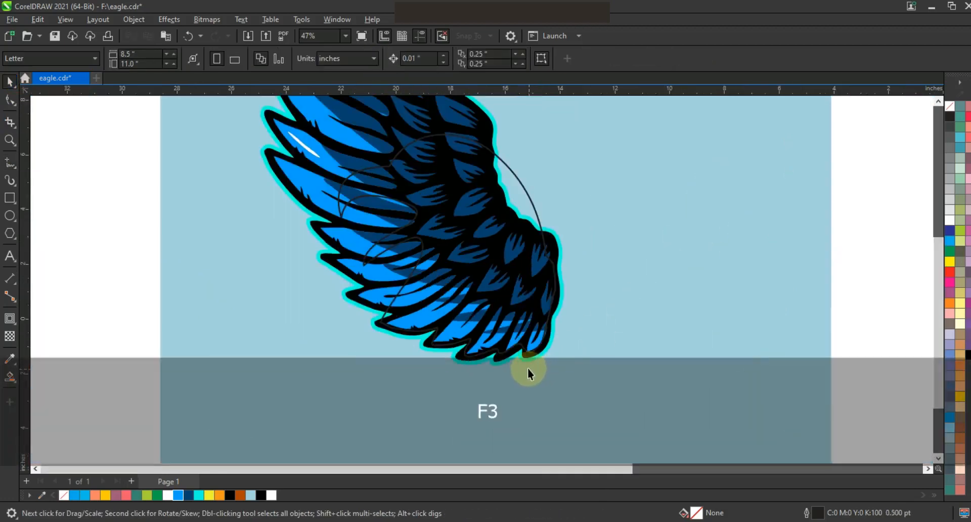
Fill the trimmed eagle head shape with white
{"action": "left_click", "coordinate": [392, 201]}
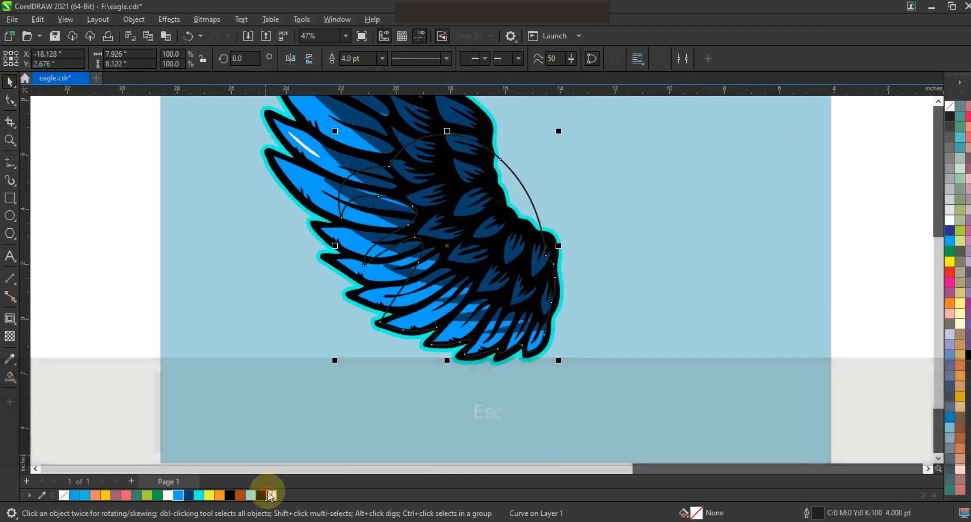
{"action": "left_click", "coordinate": [271, 495]}
{"action": "key", "text": "F3"}
{"action": "key", "text": "Escape"}
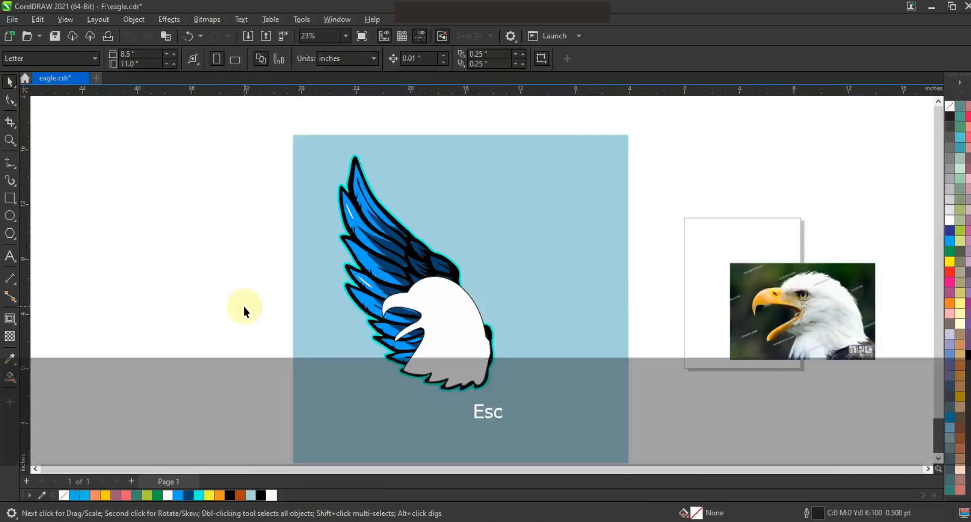
Give the eagle head a 10 pt black outline
{"action": "left_click", "coordinate": [377, 337]}
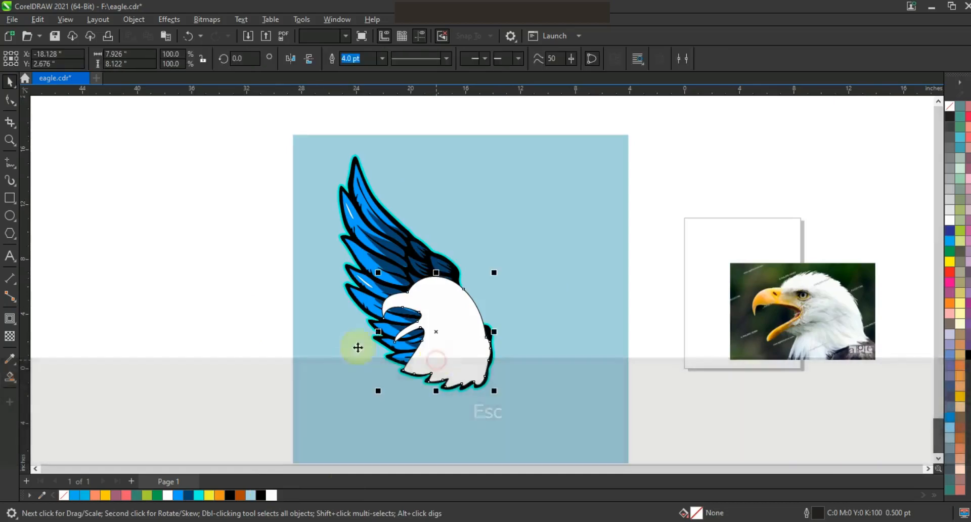
{"action": "left_click", "coordinate": [7, 144]}
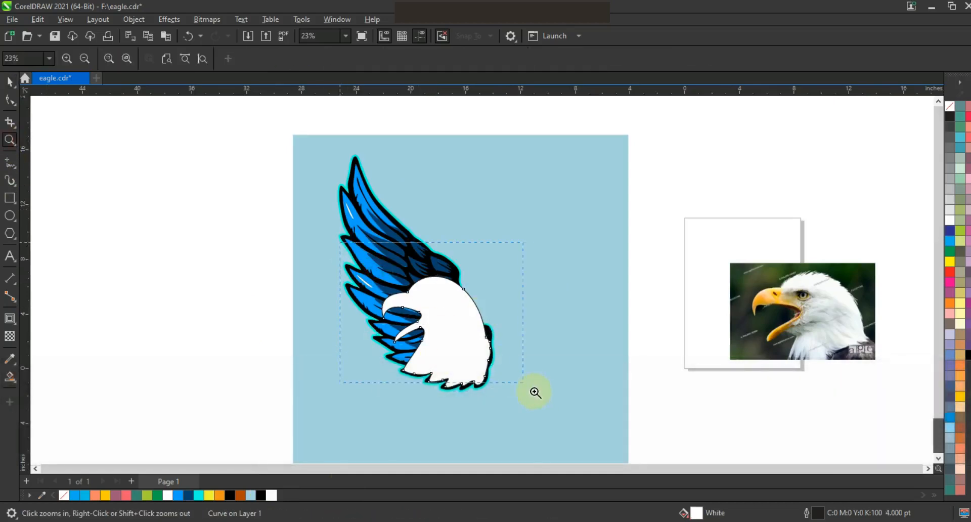
{"action": "left_click_drag", "start_coordinate": [548, 400], "coordinate": [546, 399]}
{"action": "left_click", "coordinate": [9, 81]}
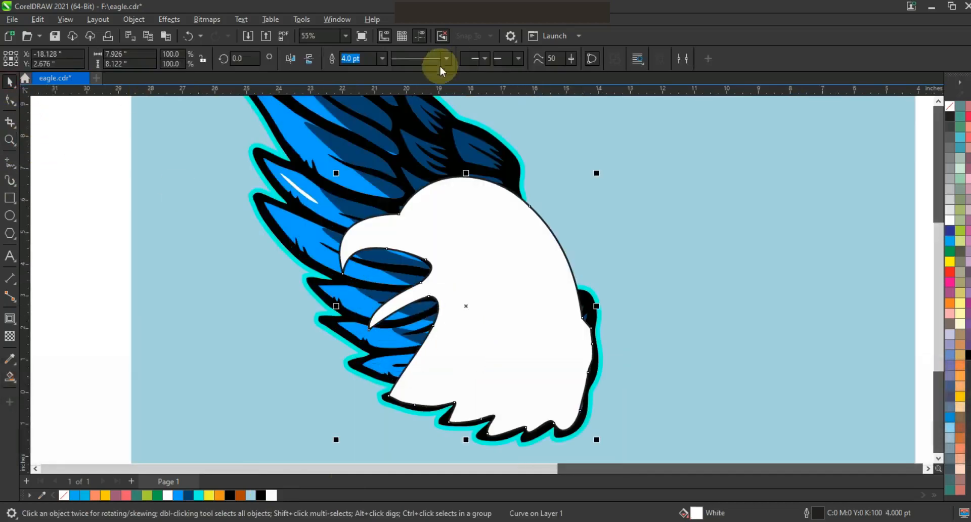
{"action": "left_click", "coordinate": [358, 58]}
{"action": "left_click", "coordinate": [382, 58]}
{"action": "left_click", "coordinate": [357, 159]}
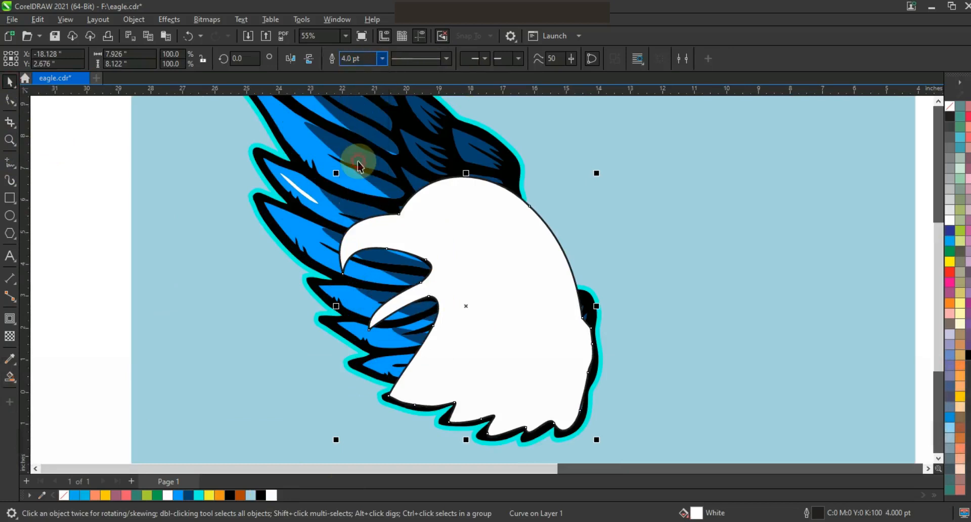
{"action": "right_click", "coordinate": [260, 497]}
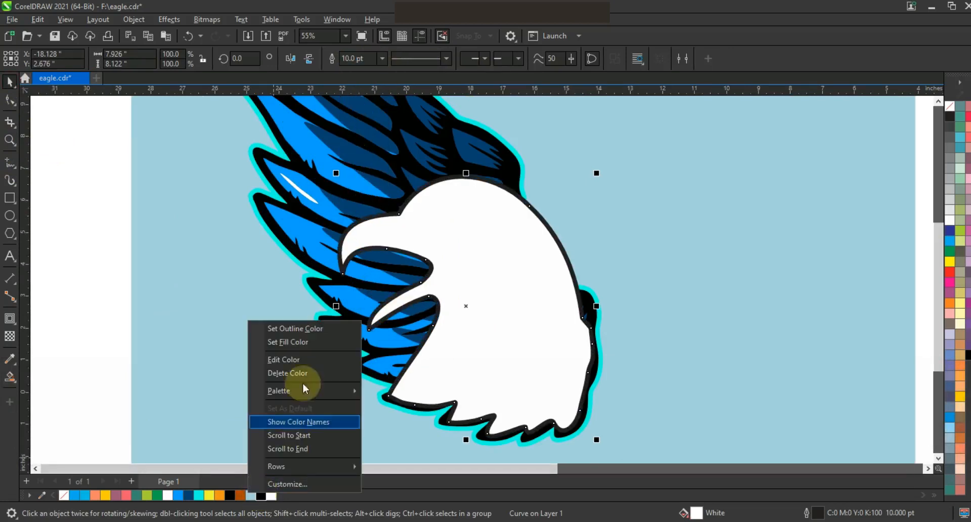
{"action": "left_click", "coordinate": [314, 330]}
{"action": "left_click", "coordinate": [123, 228]}
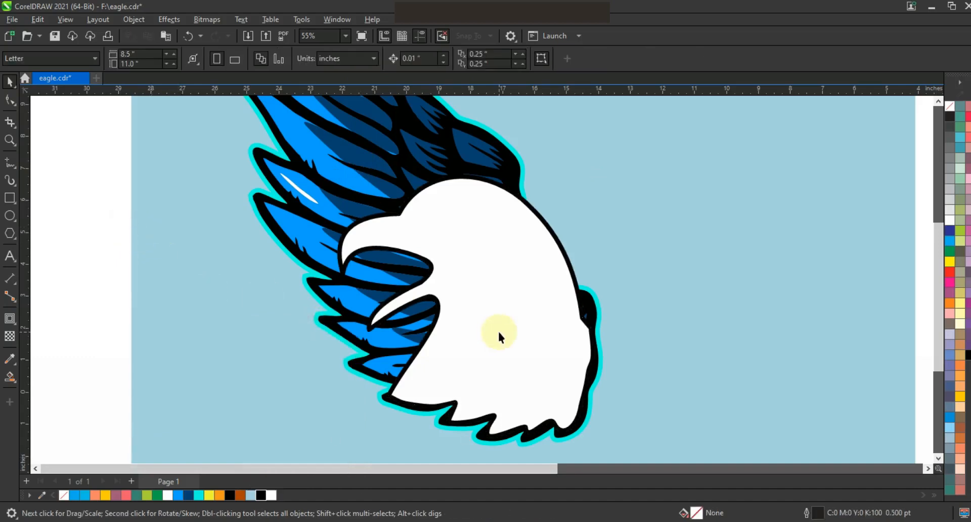
Select all wing parts without the head and place a copy of the wing to the right, overlapping the head
{"action": "key", "text": "F3"}
{"action": "key", "text": "Escape"}
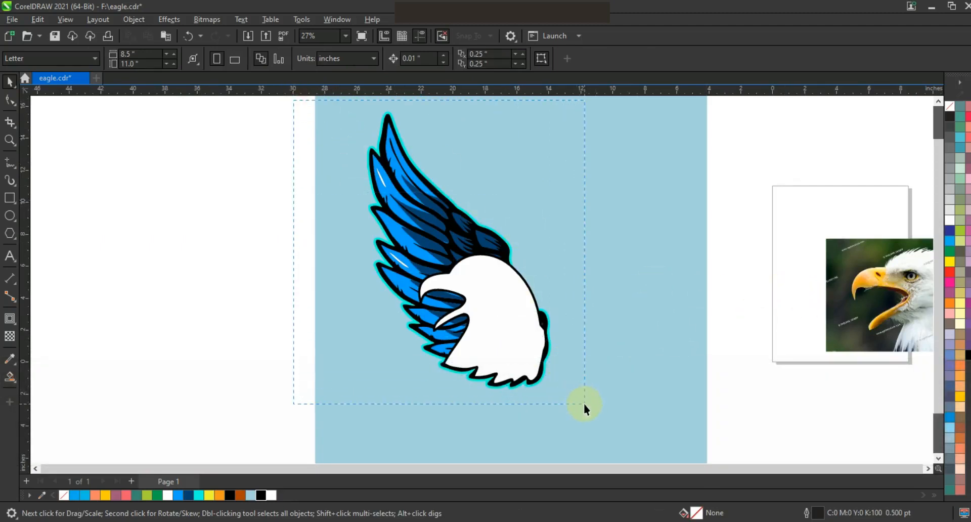
{"action": "left_click_drag", "start_coordinate": [584, 403], "coordinate": [583, 404]}
{"action": "left_click", "coordinate": [424, 285], "text": "shift"}
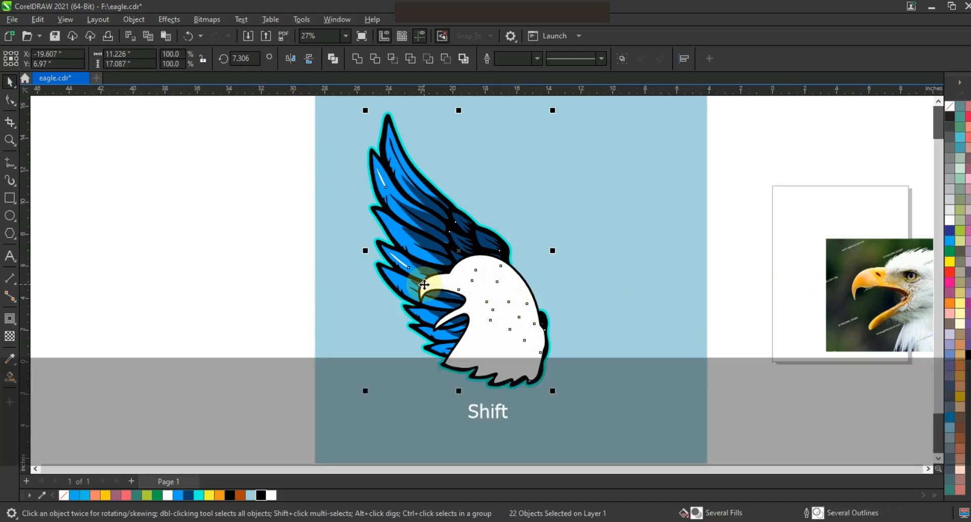
{"action": "left_click", "coordinate": [480, 321], "text": "shift"}
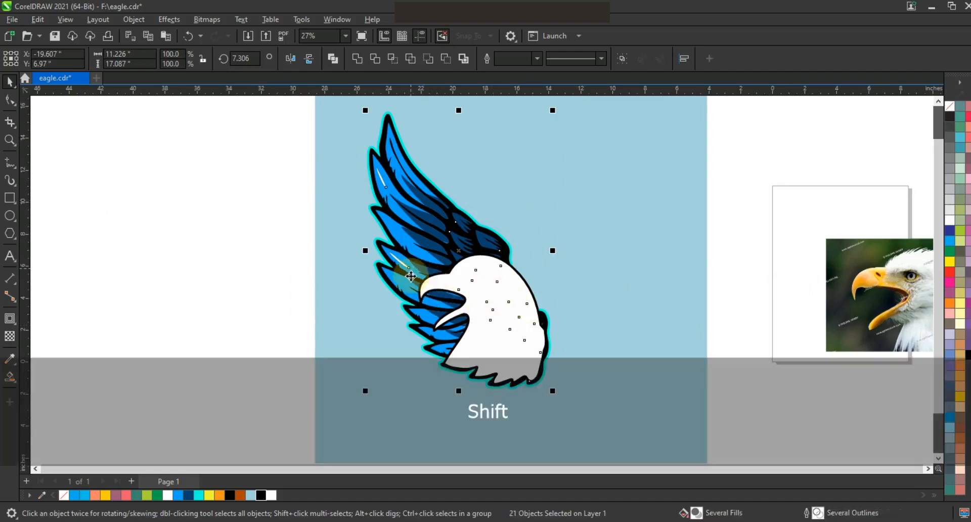
{"action": "left_click_drag", "start_coordinate": [459, 256], "coordinate": [543, 260]}
Rotate the copied wing clockwise to about 343 degrees and shrink it to about 6.9 by 15.7 inches
{"action": "left_click", "coordinate": [570, 288]}
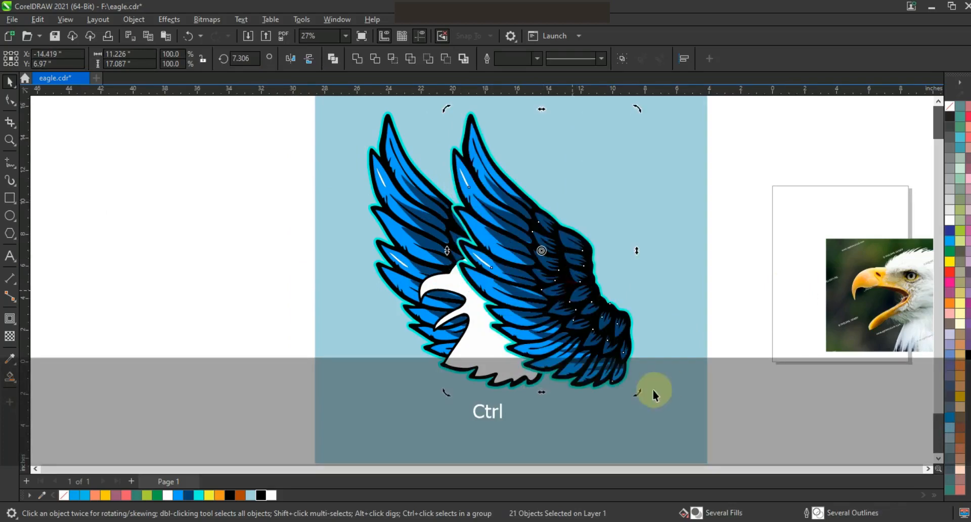
{"action": "left_click_drag", "start_coordinate": [636, 393], "coordinate": [585, 394]}
{"action": "left_click_drag", "start_coordinate": [564, 357], "coordinate": [557, 355]}
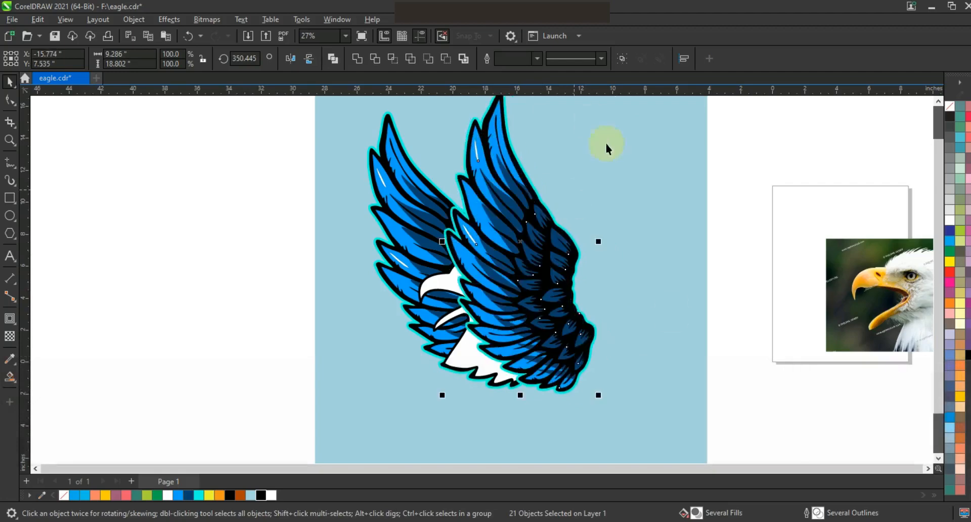
{"action": "left_click_drag", "start_coordinate": [600, 396], "coordinate": [562, 348]}
{"action": "left_click", "coordinate": [561, 348]}
{"action": "left_click_drag", "start_coordinate": [588, 387], "coordinate": [563, 354]}
{"action": "left_click", "coordinate": [559, 354]}
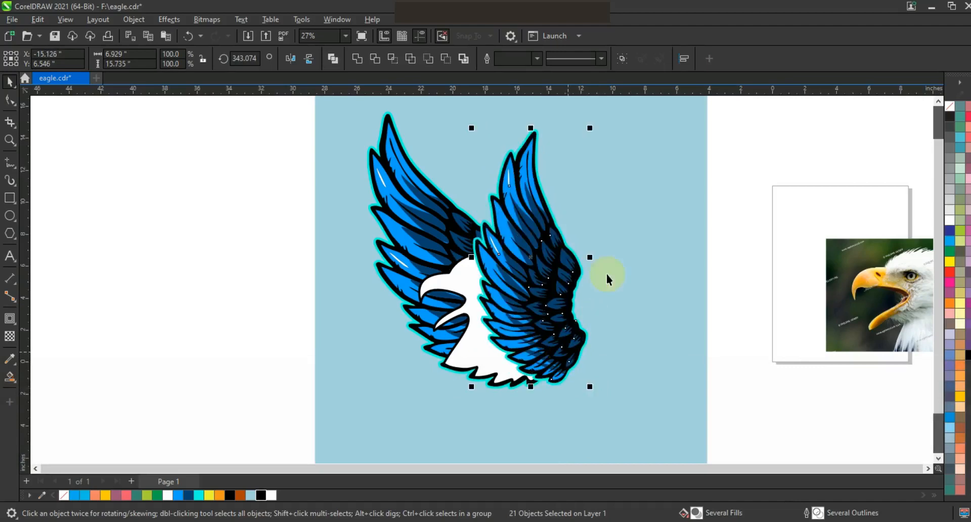
Shift the copied wing slightly to the right and enlarge it to about 7.3 by 16.6 inches
{"action": "left_click_drag", "start_coordinate": [563, 273], "coordinate": [568, 272]}
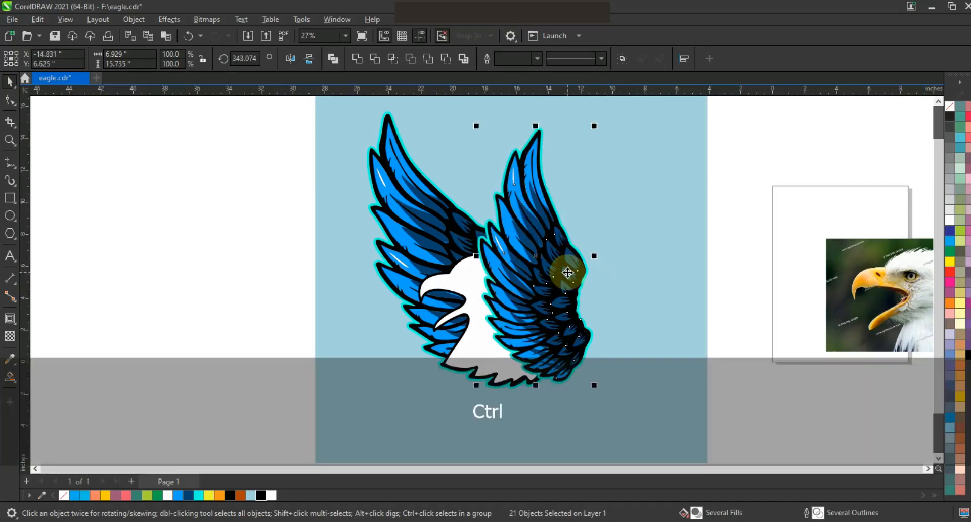
{"action": "left_click_drag", "start_coordinate": [557, 292], "coordinate": [560, 295]}
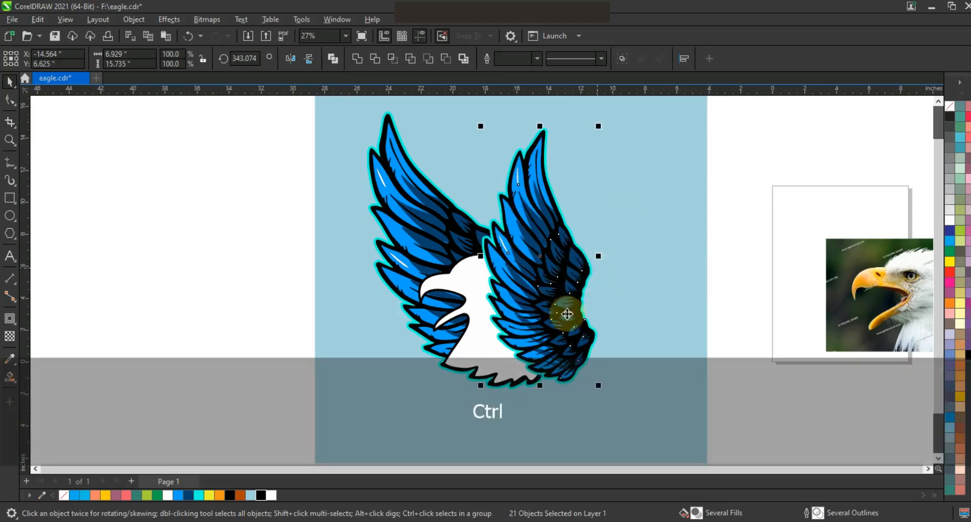
{"action": "key", "text": "F3"}
{"action": "left_click_drag", "start_coordinate": [573, 216], "coordinate": [576, 208]}
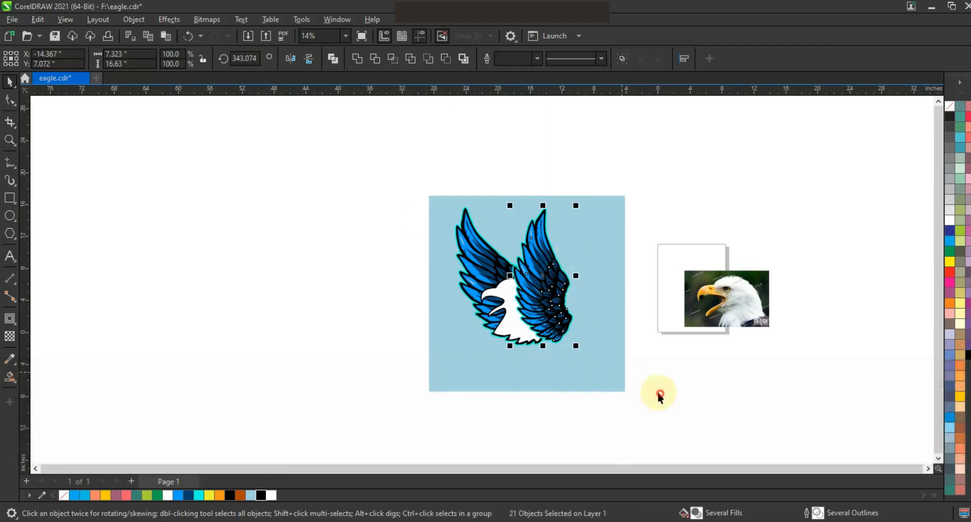
{"action": "key", "text": "shift+F2"}
{"action": "key", "text": "Escape"}
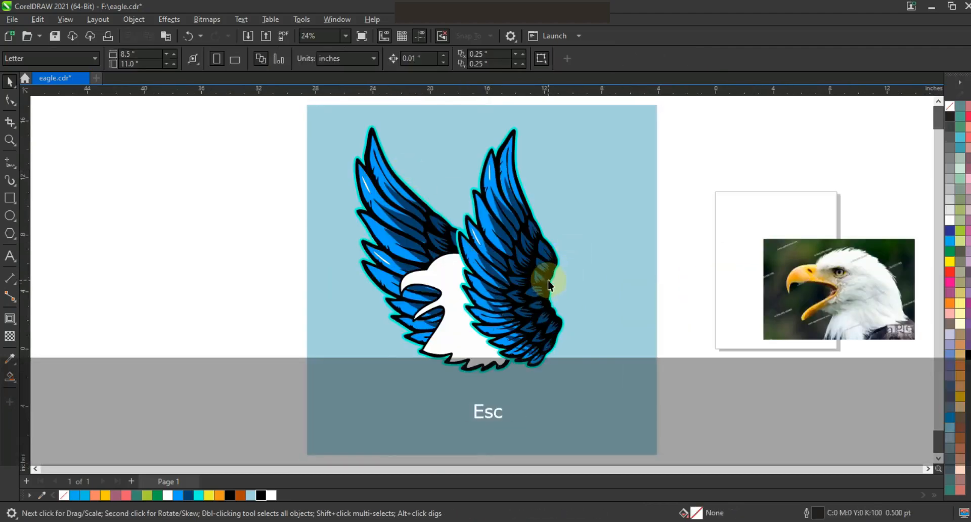
Delete the nodes along the copied wing's right edge and bend that edge outward into a smooth rounded curve
{"action": "left_click", "coordinate": [547, 280]}
{"action": "left_click", "coordinate": [10, 99]}
{"action": "left_click_drag", "start_coordinate": [561, 268], "coordinate": [535, 318]}
{"action": "key", "text": "Delete"}
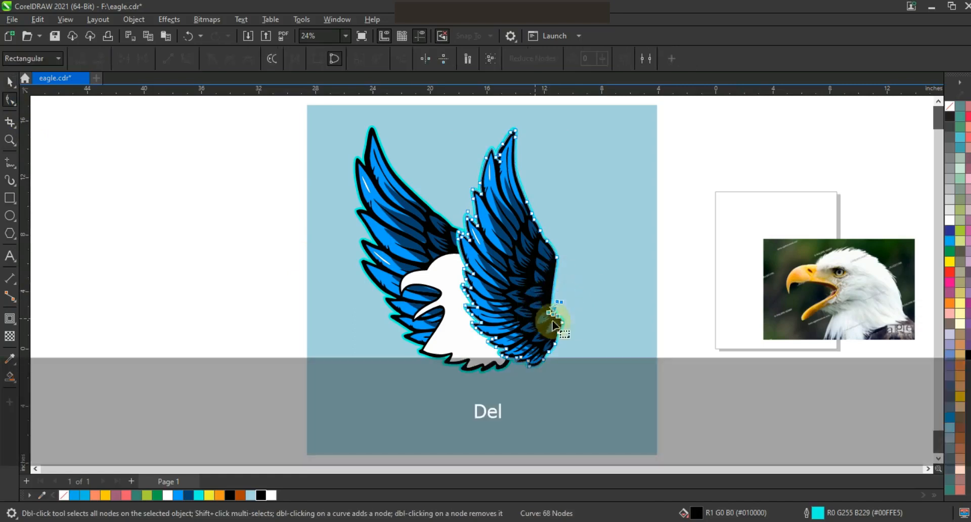
{"action": "key", "text": "Delete"}
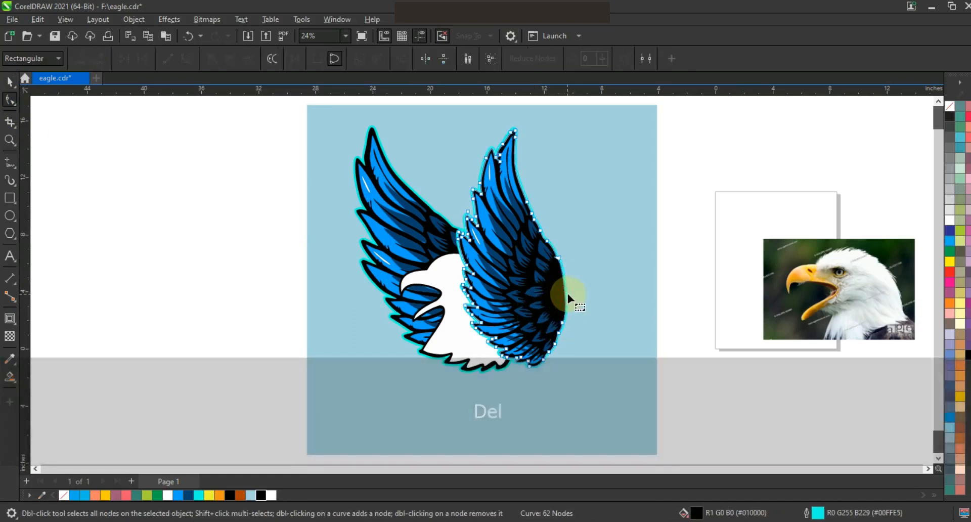
{"action": "left_click_drag", "start_coordinate": [567, 292], "coordinate": [570, 291]}
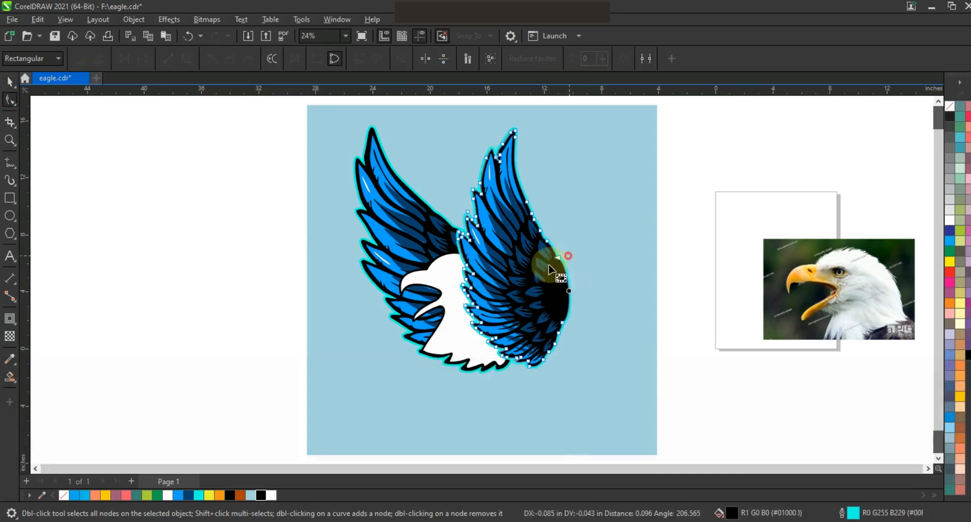
{"action": "key", "text": "Delete"}
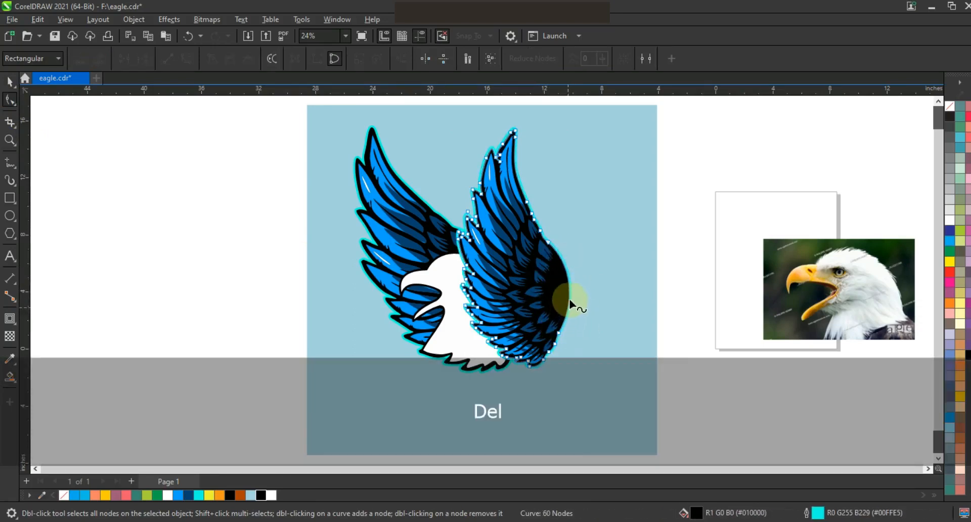
{"action": "left_click_drag", "start_coordinate": [569, 300], "coordinate": [569, 287]}
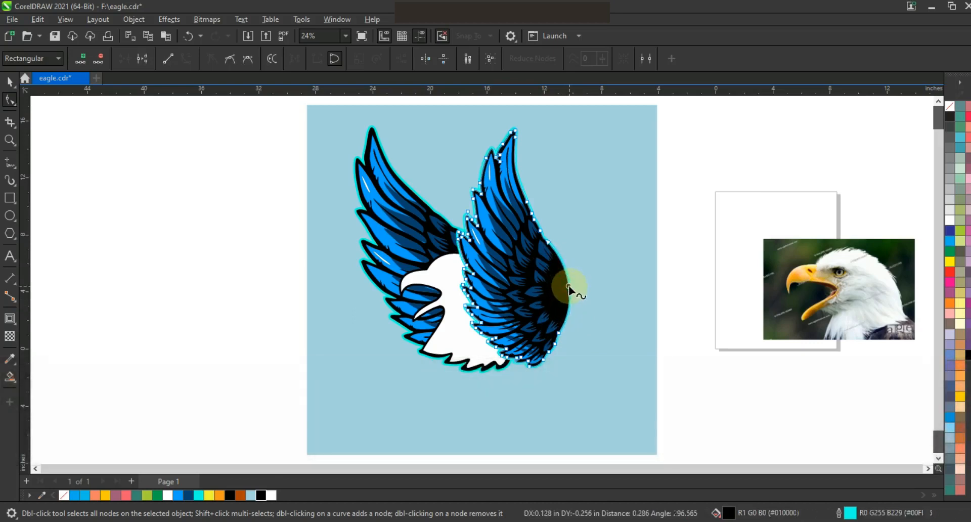
{"action": "left_click", "coordinate": [10, 81]}
{"action": "left_click", "coordinate": [131, 228]}
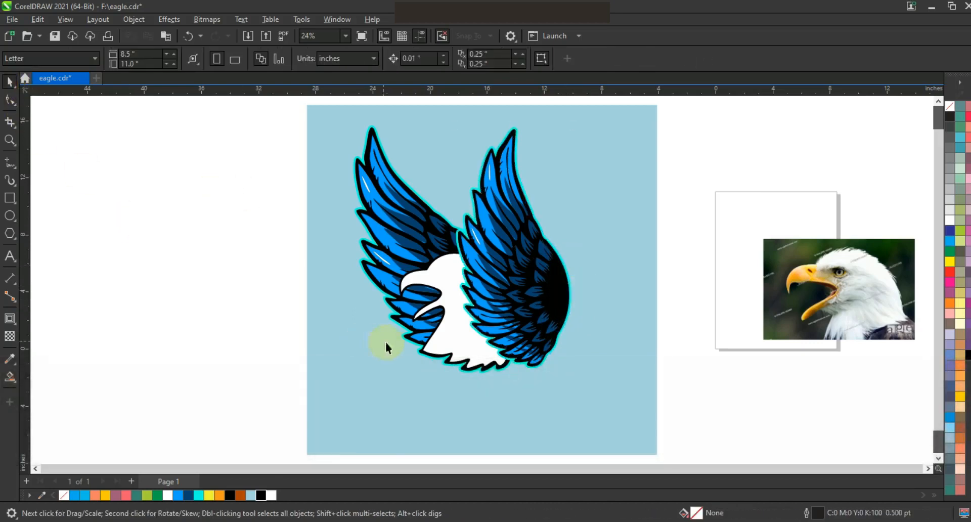
Fill the eagle head with the feathers' bright blue and save the drawing
{"action": "left_click", "coordinate": [462, 344]}
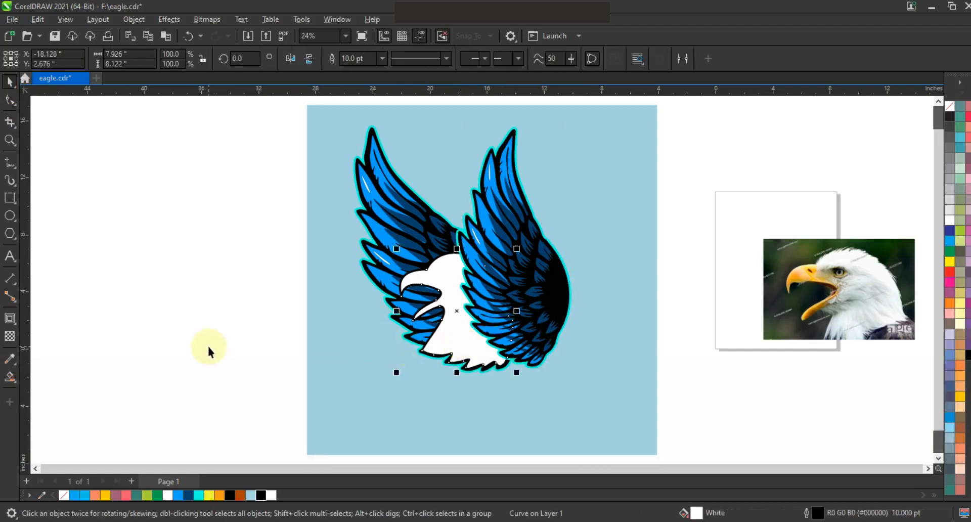
{"action": "left_click", "coordinate": [177, 495]}
{"action": "left_click", "coordinate": [177, 335]}
{"action": "key", "text": "ctrl+s"}
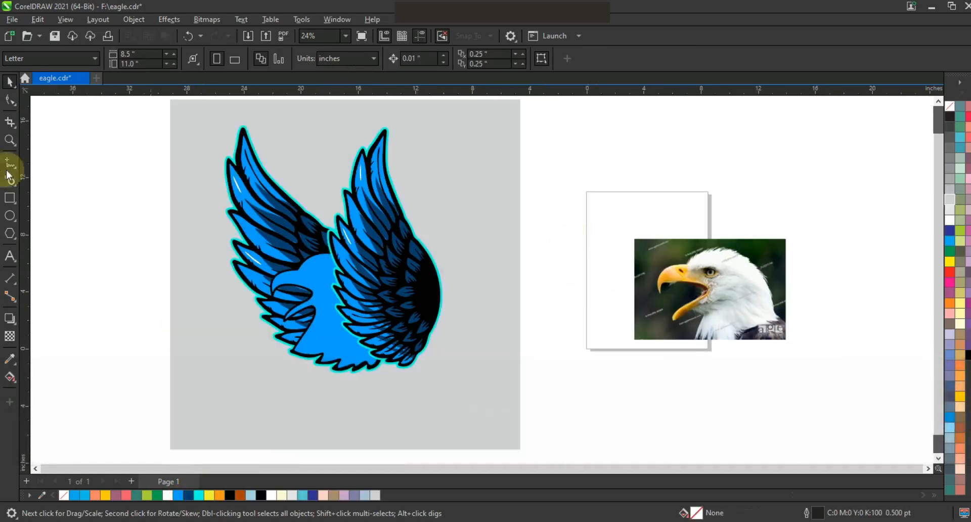
Draw a zigzag line on the photo along the beak's rear boundary, from the forehead past the mouth corner to below the lower beak
{"action": "left_click", "coordinate": [9, 140]}
{"action": "left_click_drag", "start_coordinate": [613, 227], "coordinate": [735, 312]}
{"action": "left_click_drag", "start_coordinate": [784, 341], "coordinate": [795, 343]}
{"action": "left_click_drag", "start_coordinate": [302, 178], "coordinate": [525, 363]}
{"action": "left_click", "coordinate": [9, 162]}
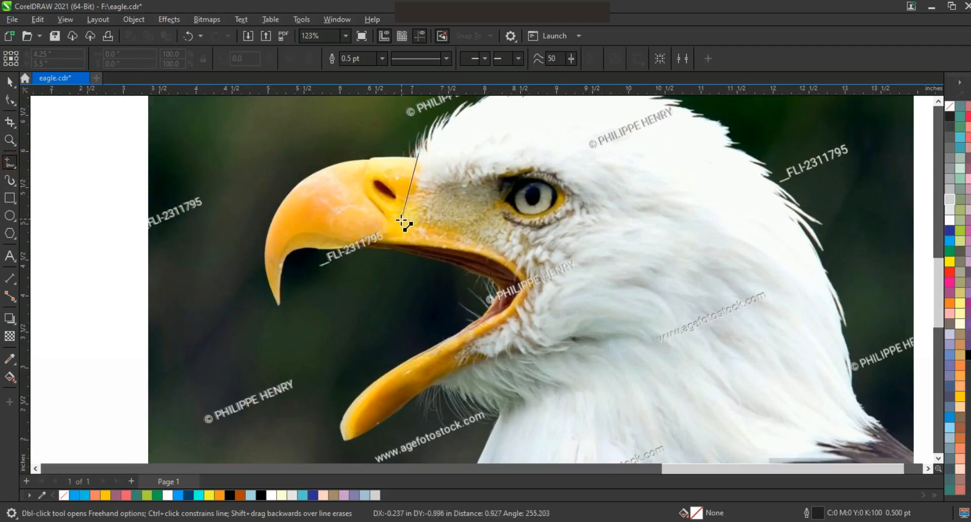
{"action": "double_click", "coordinate": [401, 220]}
{"action": "left_click", "coordinate": [533, 286]}
{"action": "double_click", "coordinate": [468, 346]}
{"action": "left_click", "coordinate": [518, 371]}
{"action": "left_click", "coordinate": [261, 286]}
Bend the zigzag line's straight segments into curves that follow the photo's beak and mouth corner
{"action": "left_click", "coordinate": [10, 100]}
{"action": "left_click_drag", "start_coordinate": [112, 113], "coordinate": [551, 396]}
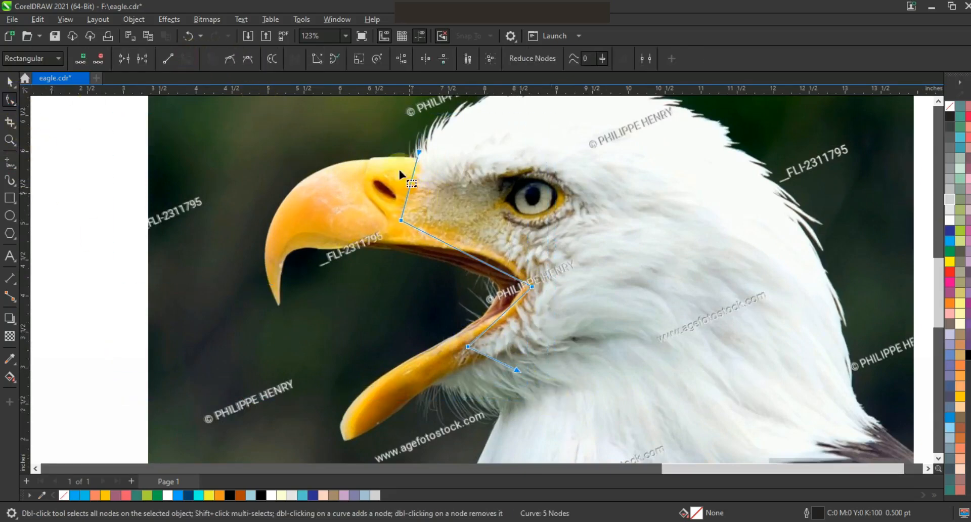
{"action": "left_click_drag", "start_coordinate": [406, 198], "coordinate": [410, 174]}
{"action": "left_click_drag", "start_coordinate": [464, 253], "coordinate": [487, 248]}
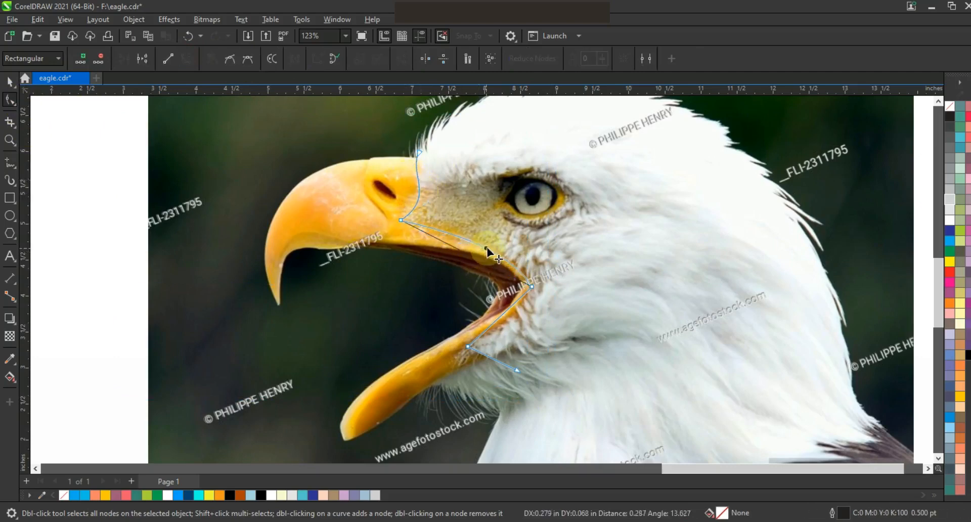
{"action": "left_click", "coordinate": [505, 320]}
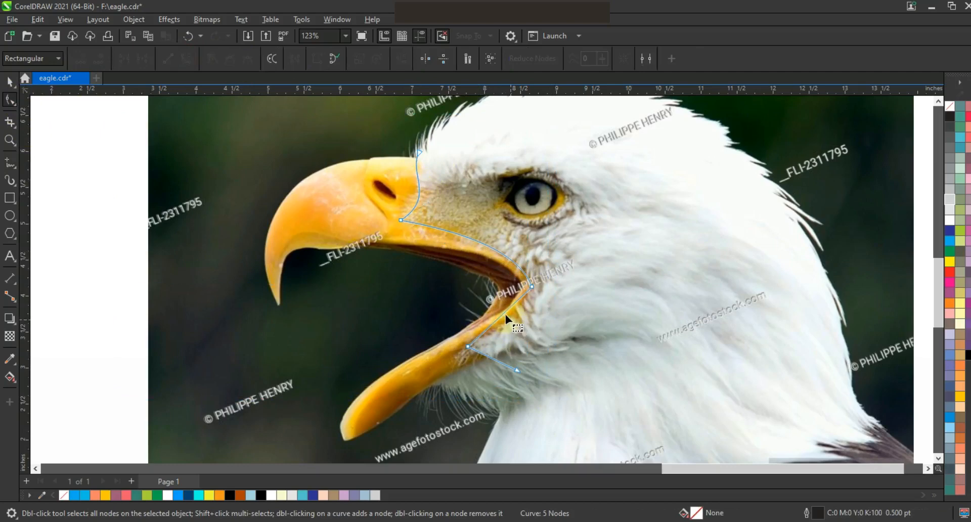
{"action": "left_click_drag", "start_coordinate": [506, 313], "coordinate": [513, 322]}
{"action": "left_click_drag", "start_coordinate": [488, 355], "coordinate": [490, 350]}
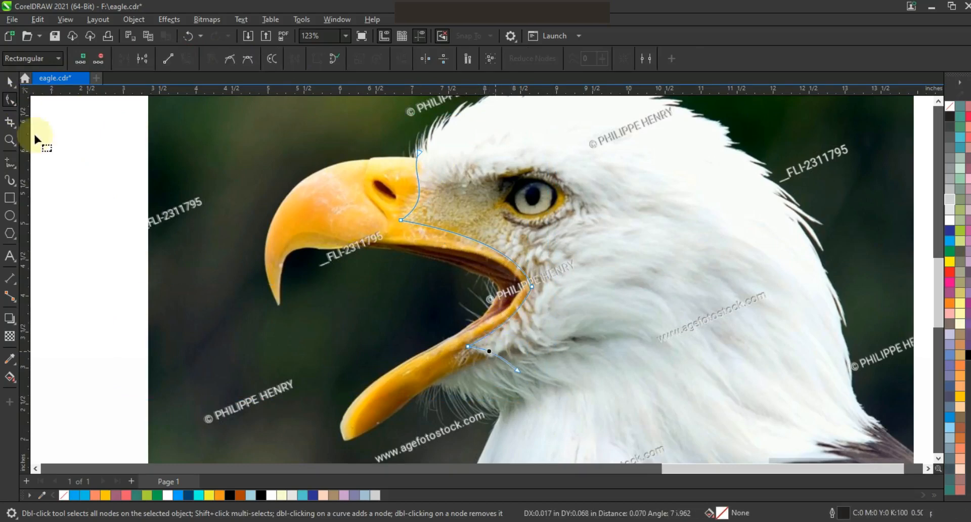
Move the traced beak boundary onto the drawn head and shrink it to about 1.7 by 2.8 inches
{"action": "left_click", "coordinate": [10, 81]}
{"action": "key", "text": "F3"}
{"action": "key", "text": "F3"}
{"action": "key", "text": "F3"}
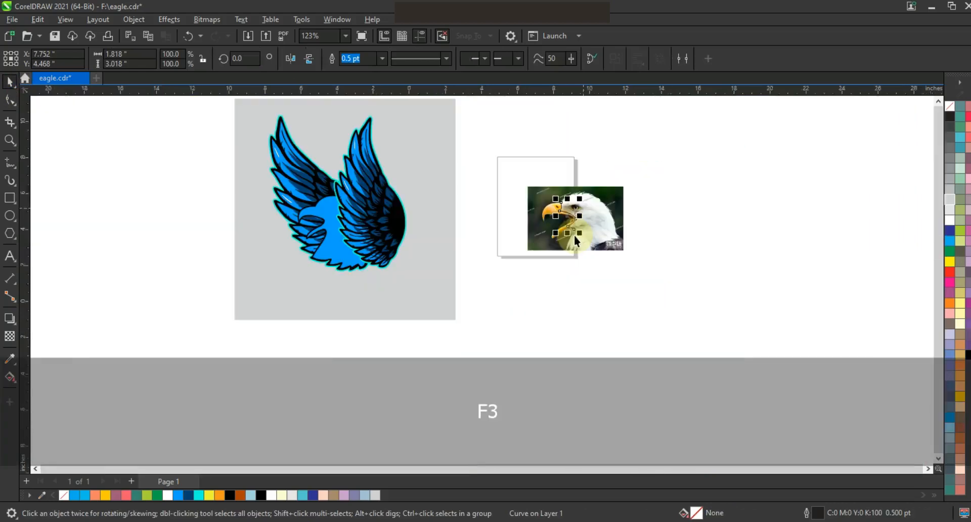
{"action": "left_click_drag", "start_coordinate": [572, 225], "coordinate": [320, 223]}
{"action": "key", "text": "F3"}
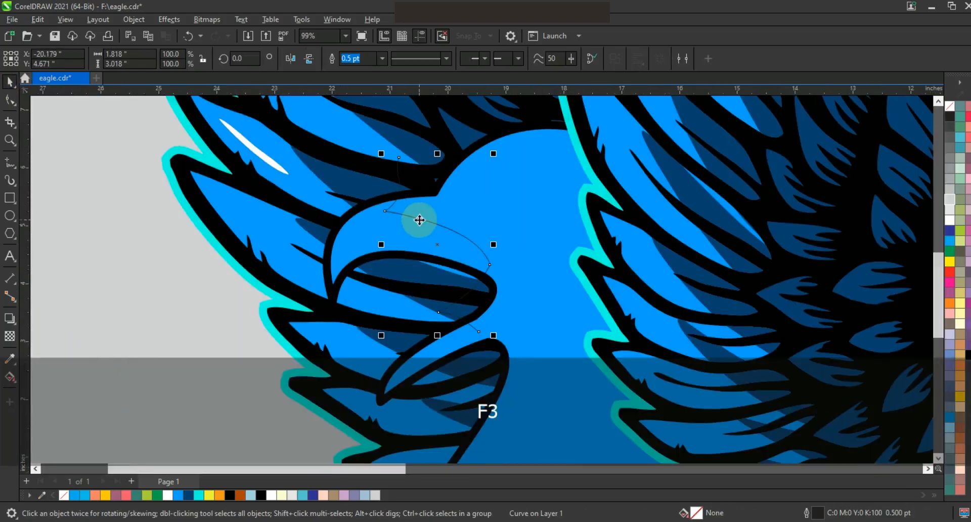
{"action": "left_click_drag", "start_coordinate": [453, 228], "coordinate": [447, 239]}
{"action": "left_click_drag", "start_coordinate": [408, 172], "coordinate": [414, 182]}
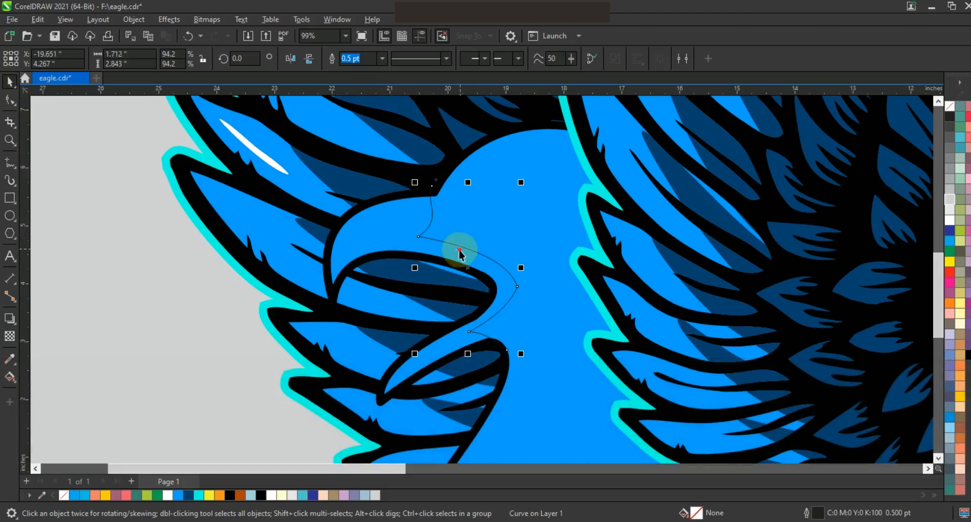
{"action": "key", "text": "ctrl+z"}
{"action": "left_click_drag", "start_coordinate": [480, 262], "coordinate": [486, 265]}
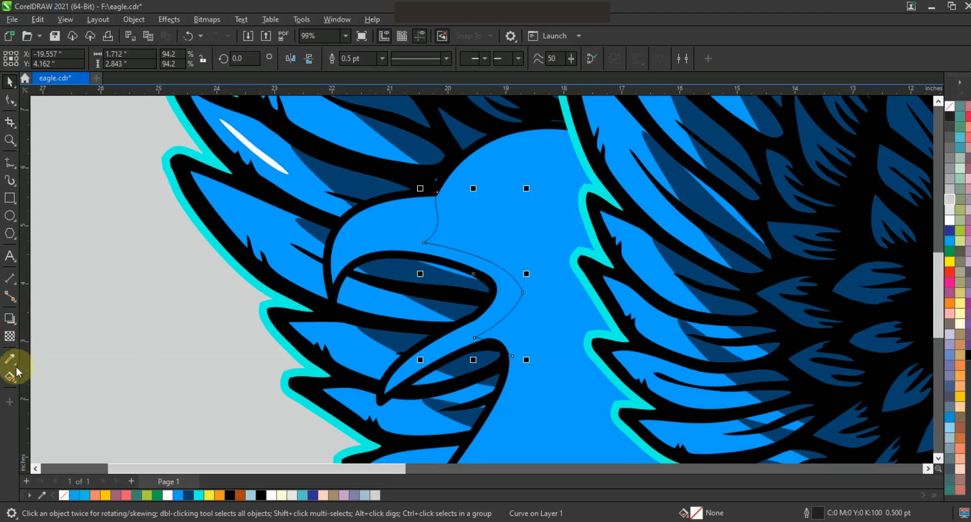
Try to fill the beak area using Smart Fill
{"action": "left_click", "coordinate": [15, 386]}
{"action": "left_click", "coordinate": [38, 403]}
{"action": "left_click", "coordinate": [340, 244]}
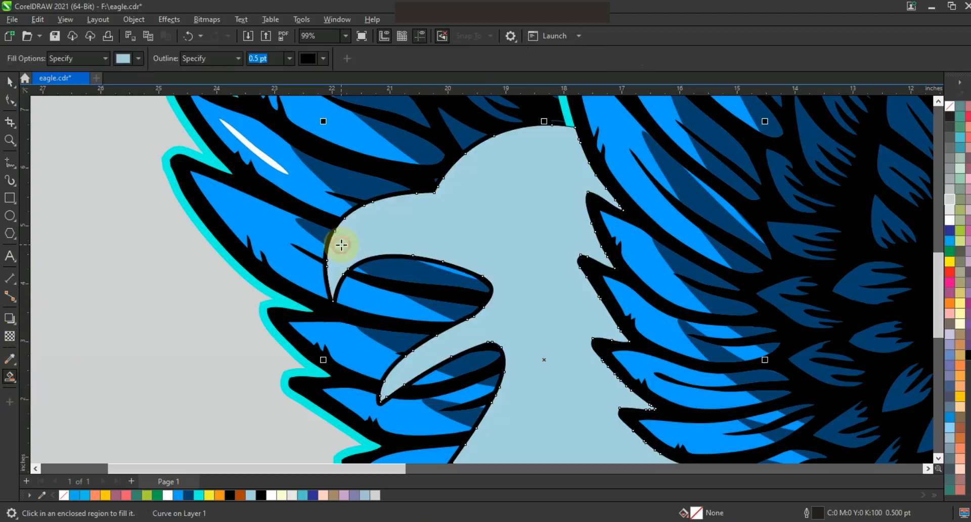
{"action": "key", "text": "ctrl+z"}
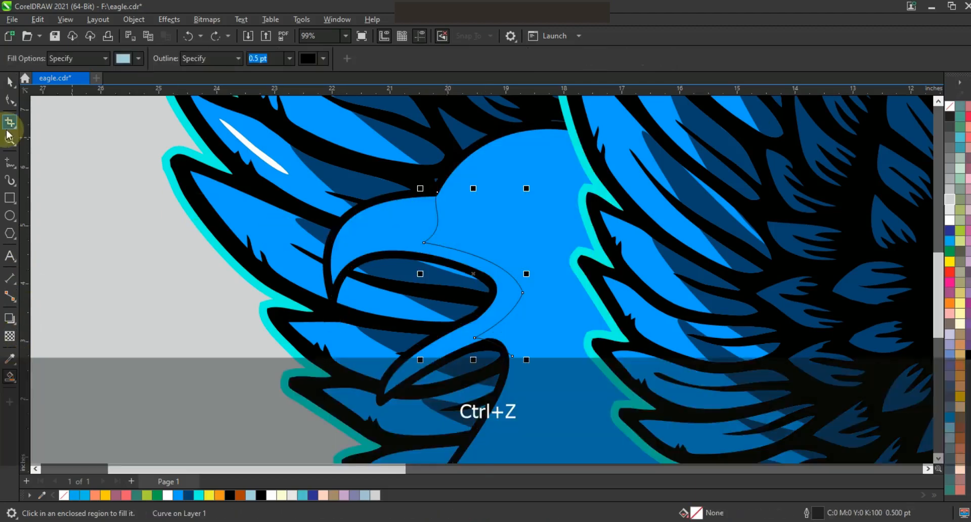
Extend both ends of the beak boundary line so they cross the head's black outline
{"action": "left_click", "coordinate": [10, 100]}
{"action": "left_click_drag", "start_coordinate": [437, 190], "coordinate": [438, 179]}
{"action": "left_click_drag", "start_coordinate": [515, 359], "coordinate": [499, 365]}
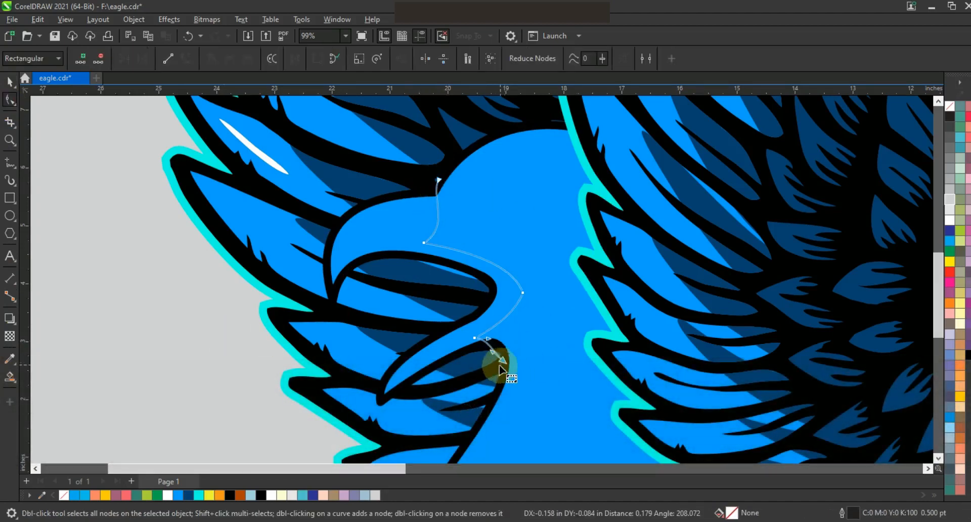
Create the beak shape with Smart Fill, color it orange, and delete the boundary line
{"action": "left_click", "coordinate": [12, 378]}
{"action": "left_click", "coordinate": [495, 308]}
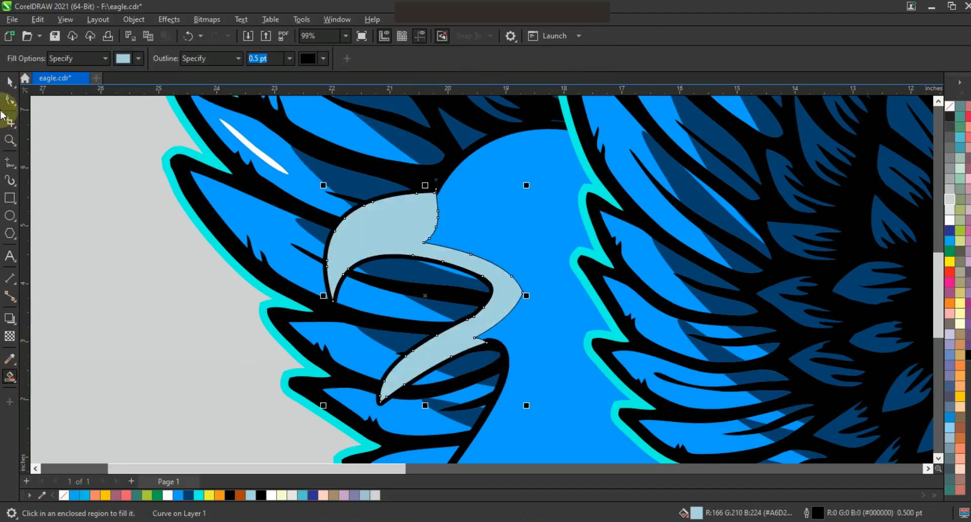
{"action": "left_click", "coordinate": [10, 84]}
{"action": "left_click", "coordinate": [220, 495]}
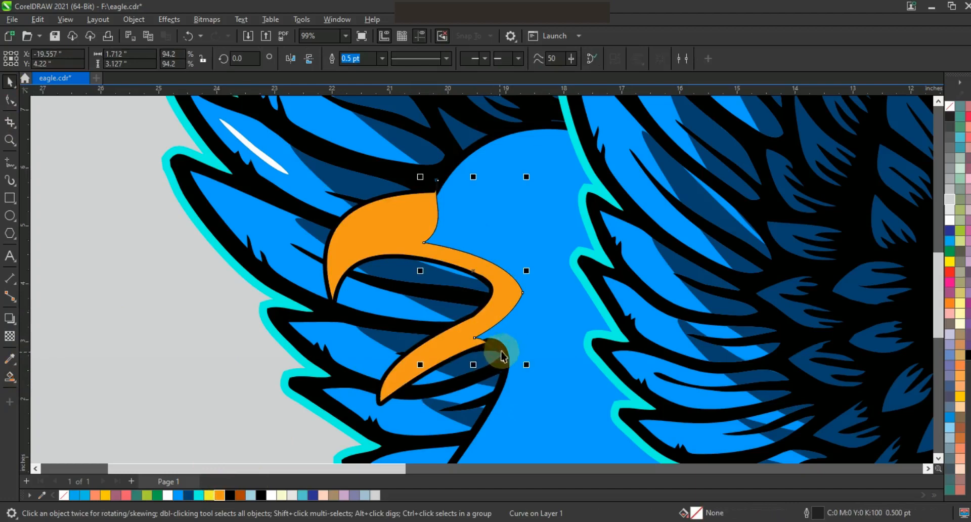
{"action": "key", "text": "Delete"}
Draw an angled shading line about 2 by 2.8 inches along the beak, through the mouth corner to the lower beak's tip
{"action": "left_click", "coordinate": [9, 162]}
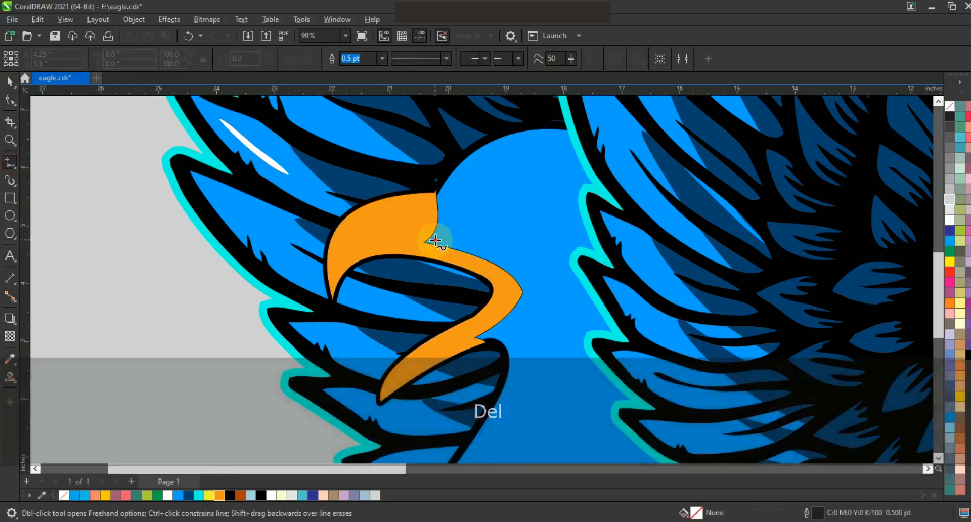
{"action": "left_click", "coordinate": [435, 240]}
{"action": "double_click", "coordinate": [402, 248]}
{"action": "left_click", "coordinate": [510, 295]}
{"action": "double_click", "coordinate": [393, 401]}
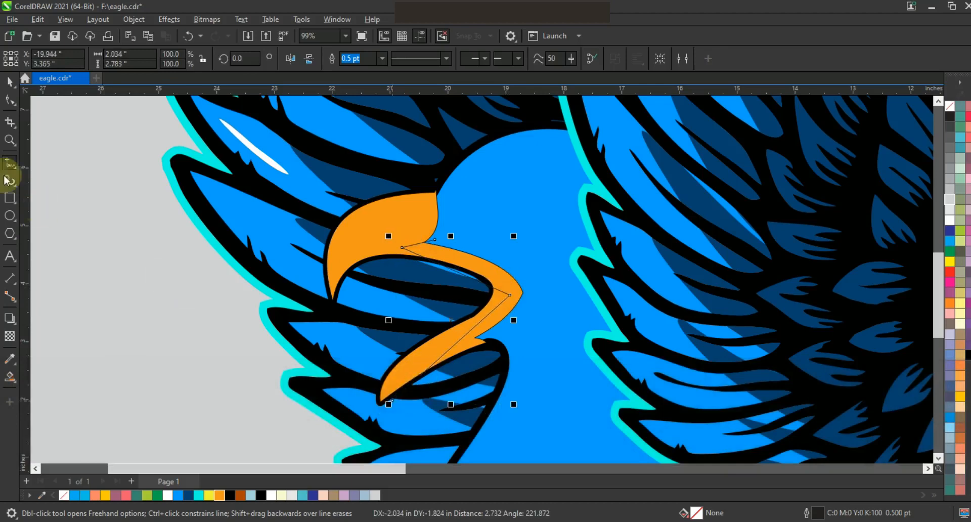
Bend the shading line's upper segment into a curve that follows the mouth's edge
{"action": "left_click", "coordinate": [9, 100]}
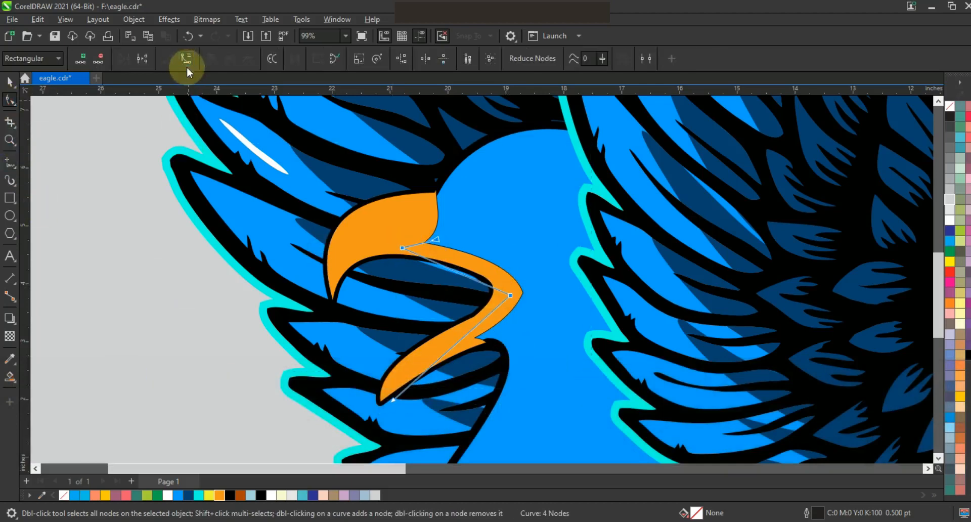
{"action": "left_click_drag", "start_coordinate": [450, 352], "coordinate": [447, 349]}
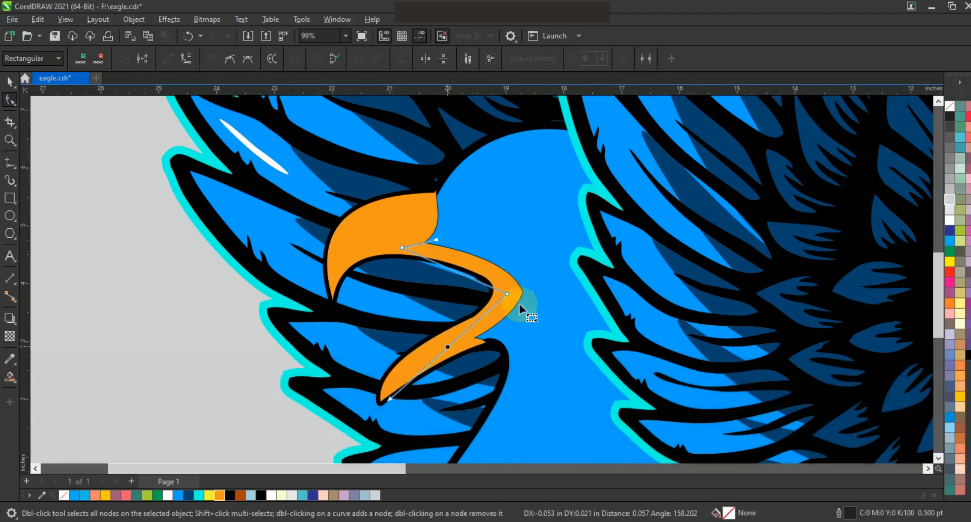
{"action": "key", "text": "ctrl+z"}
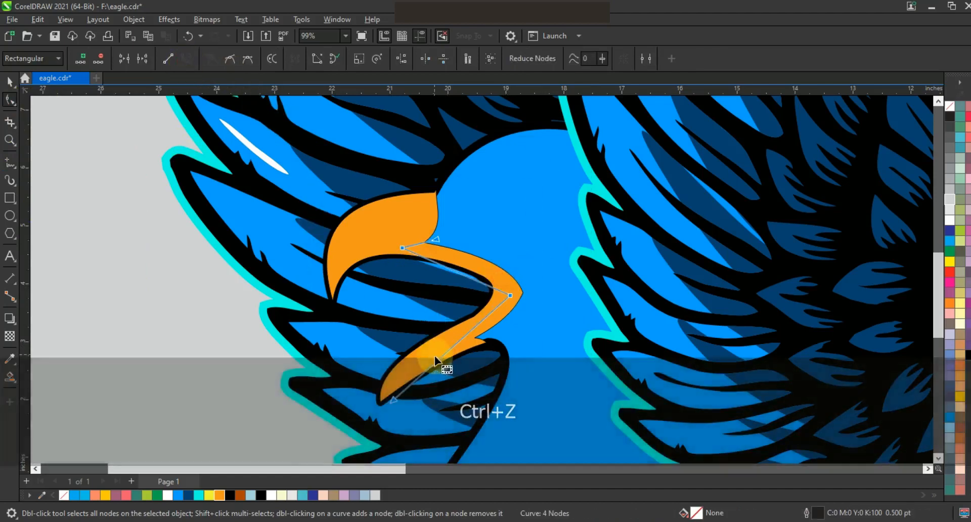
{"action": "left_click", "coordinate": [478, 273]}
{"action": "left_click_drag", "start_coordinate": [479, 273], "coordinate": [483, 273]}
Create the shadow area behind the shading line with Smart Fill and color it dark orange-brown
{"action": "left_click", "coordinate": [9, 376]}
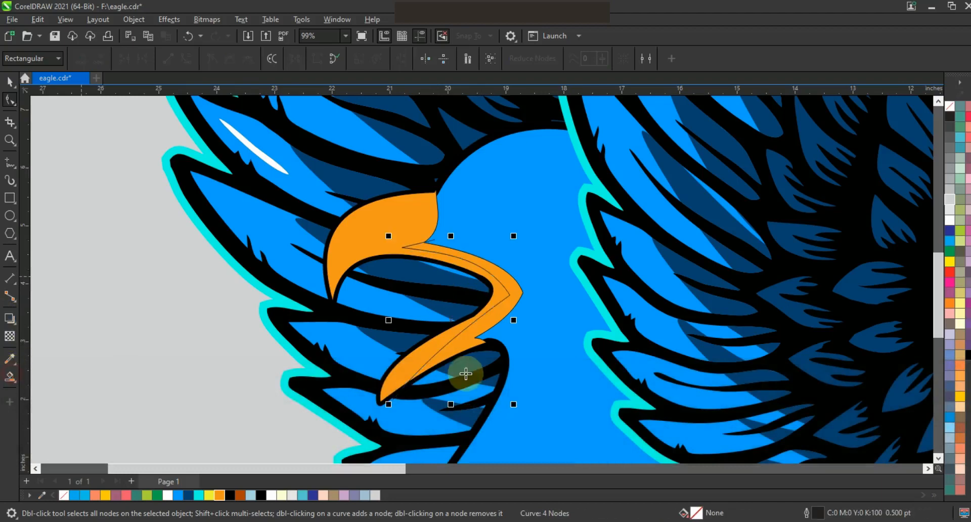
{"action": "left_click", "coordinate": [508, 309]}
{"action": "left_click", "coordinate": [9, 80]}
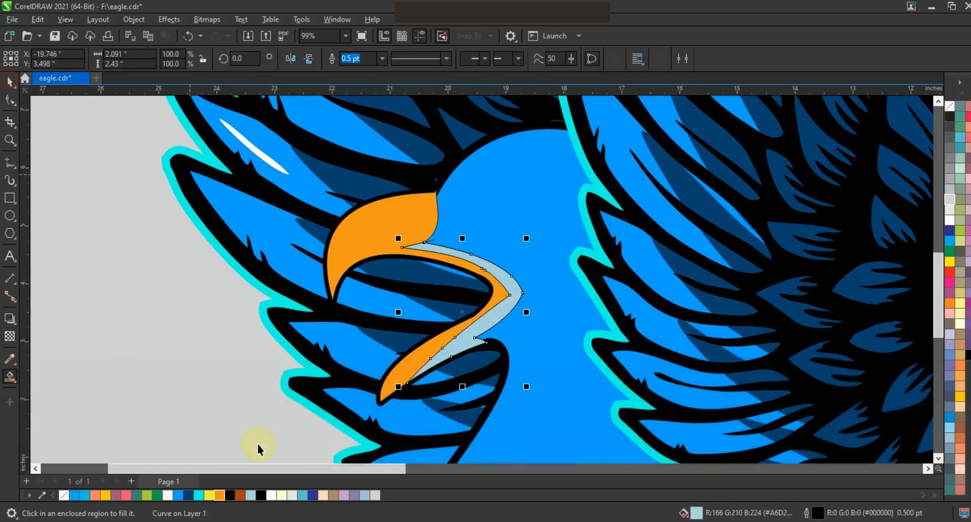
{"action": "left_click", "coordinate": [241, 495]}
Draw a line across the upper beak and bend it to run parallel to the beak's top edge
{"action": "left_click", "coordinate": [10, 163]}
{"action": "left_click", "coordinate": [442, 194]}
{"action": "left_click", "coordinate": [322, 286]}
{"action": "left_click", "coordinate": [9, 100]}
{"action": "left_click_drag", "start_coordinate": [127, 133], "coordinate": [514, 325]}
{"action": "left_click_drag", "start_coordinate": [387, 236], "coordinate": [352, 223]}
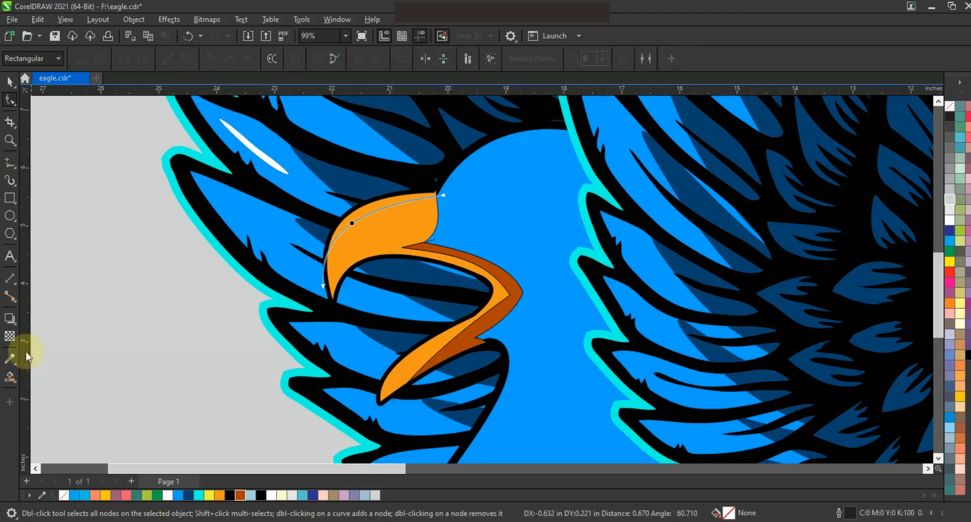
Create a highlight strip along the upper beak's top edge with Smart Fill and color it yellow
{"action": "left_click", "coordinate": [10, 377]}
{"action": "left_click", "coordinate": [384, 202]}
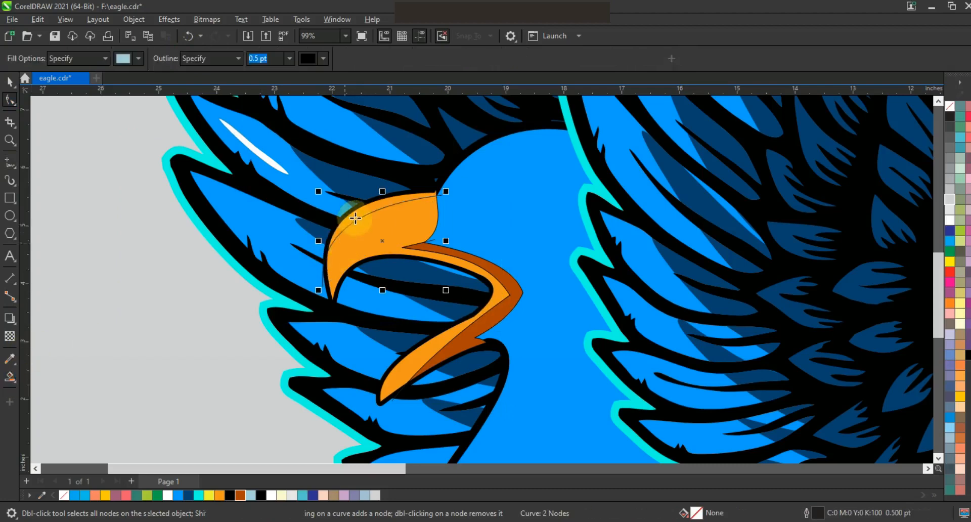
{"action": "left_click", "coordinate": [212, 495]}
{"action": "left_click", "coordinate": [10, 81]}
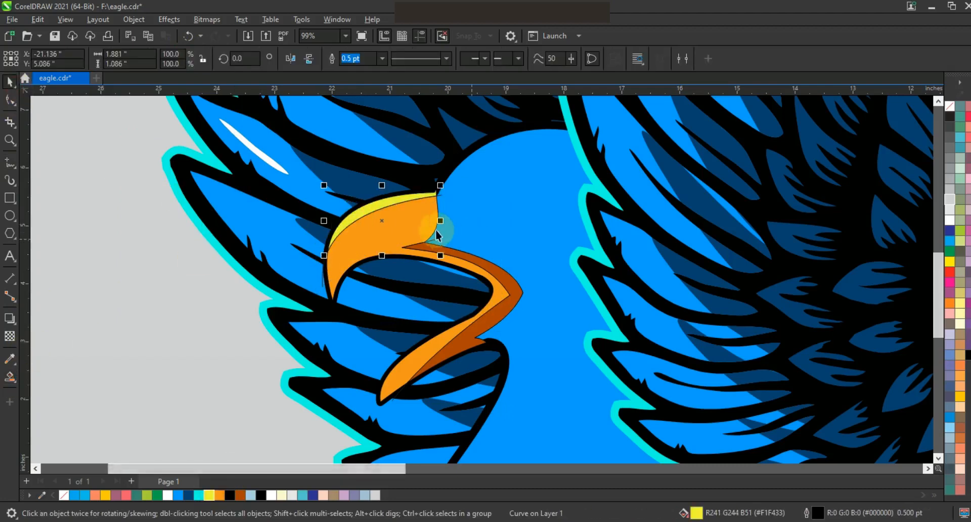
Delete the leftover guide lines used for the beak's highlight and shadow
{"action": "key", "text": "Escape"}
{"action": "left_click", "coordinate": [441, 197]}
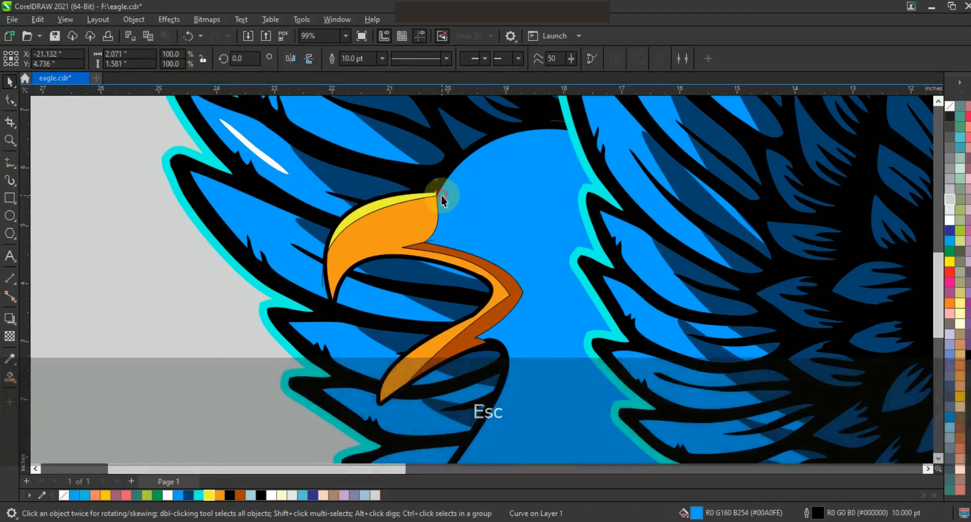
{"action": "key", "text": "Delete"}
{"action": "left_click", "coordinate": [433, 241]}
{"action": "key", "text": "Escape"}
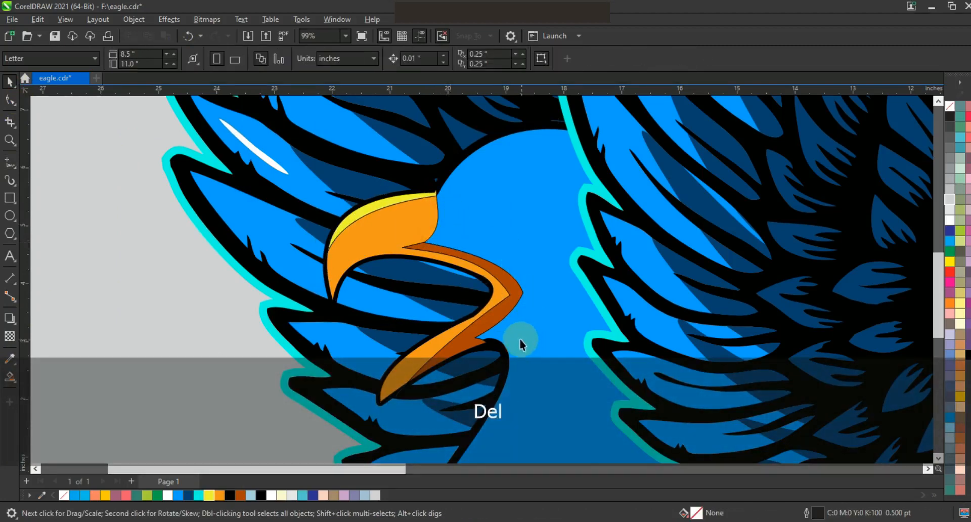
Remove the outlines from the beak's orange, brown and yellow shapes
{"action": "left_click", "coordinate": [472, 347]}
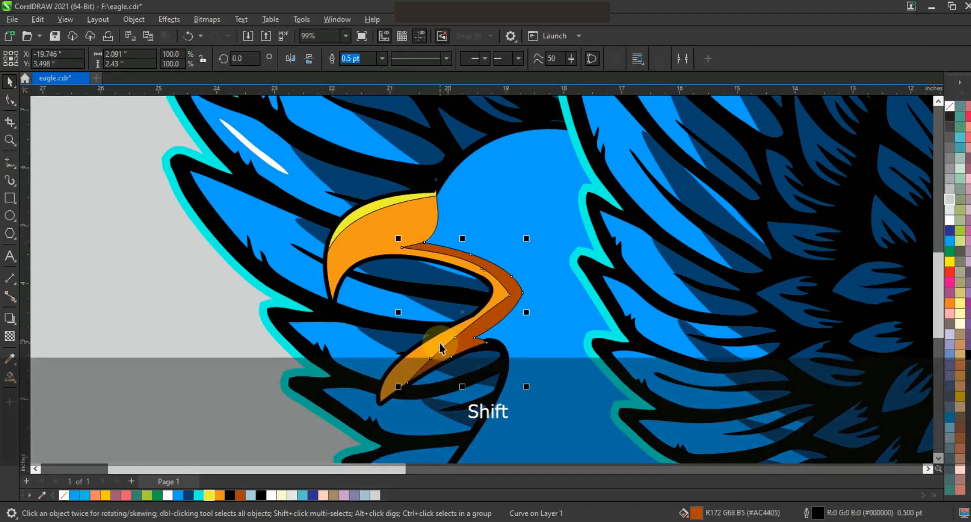
{"action": "left_click", "coordinate": [399, 205], "text": "shift"}
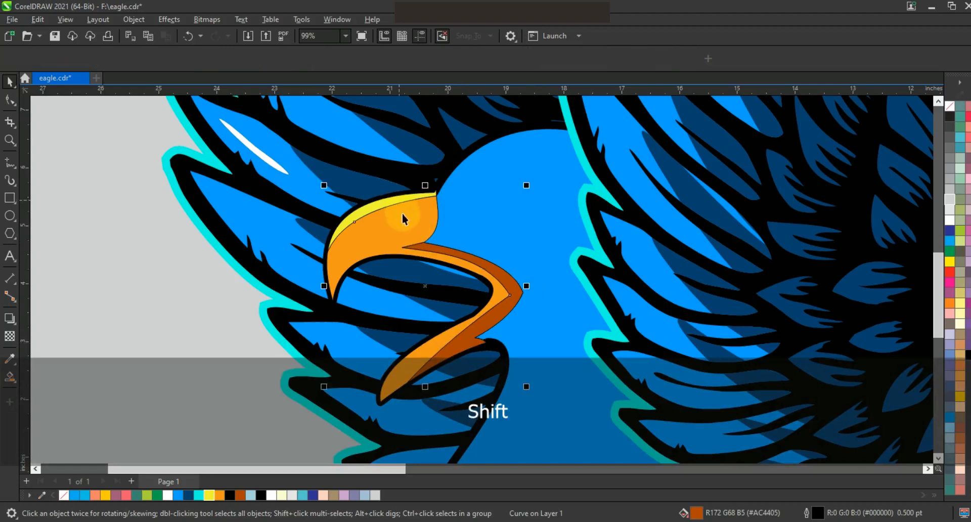
{"action": "right_click", "coordinate": [950, 111]}
{"action": "left_click", "coordinate": [909, 118]}
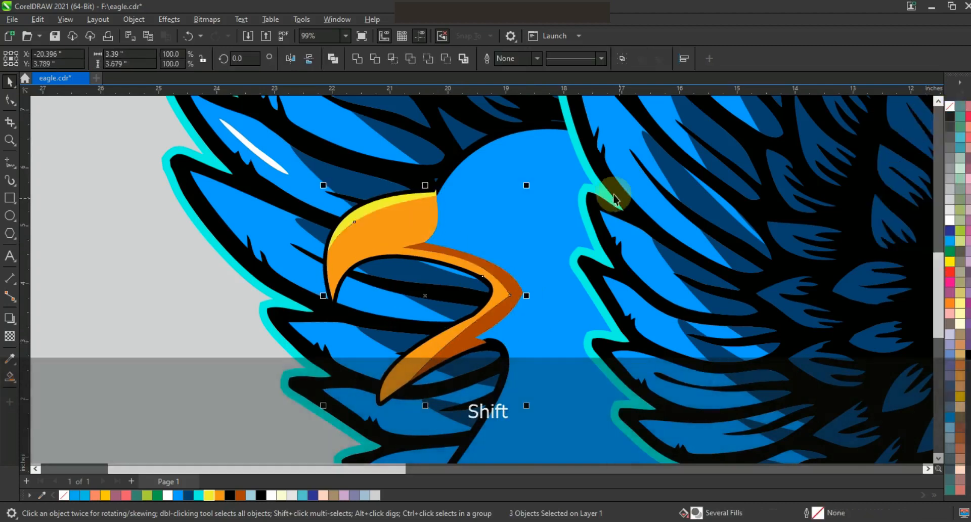
{"action": "key", "text": "F3"}
{"action": "scroll", "coordinate": [547, 289], "scroll_direction": "down", "scroll_amount": 1}
{"action": "key", "text": "Escape"}
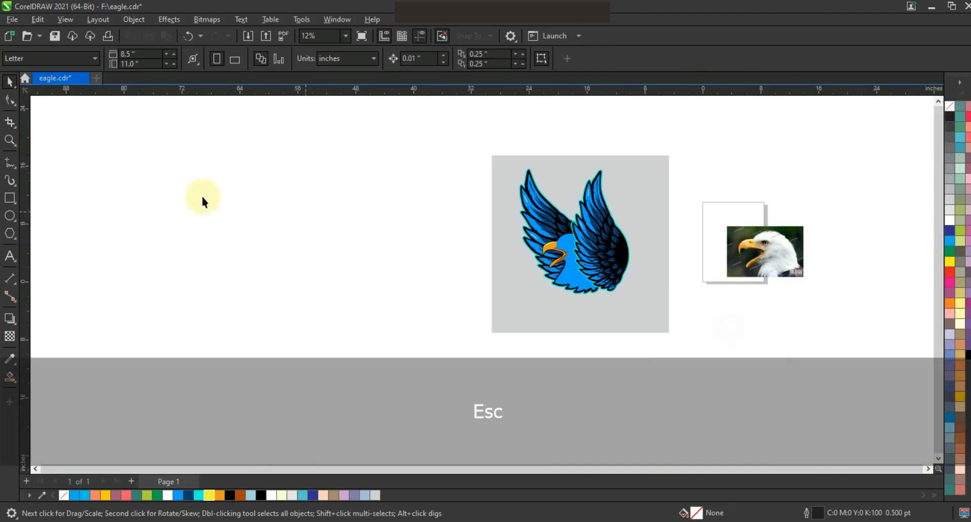
Draw a nearly flat closed line about 1.8 inches long across the eagle's eye on the photo
{"action": "left_click", "coordinate": [13, 141]}
{"action": "left_click_drag", "start_coordinate": [705, 227], "coordinate": [824, 282]}
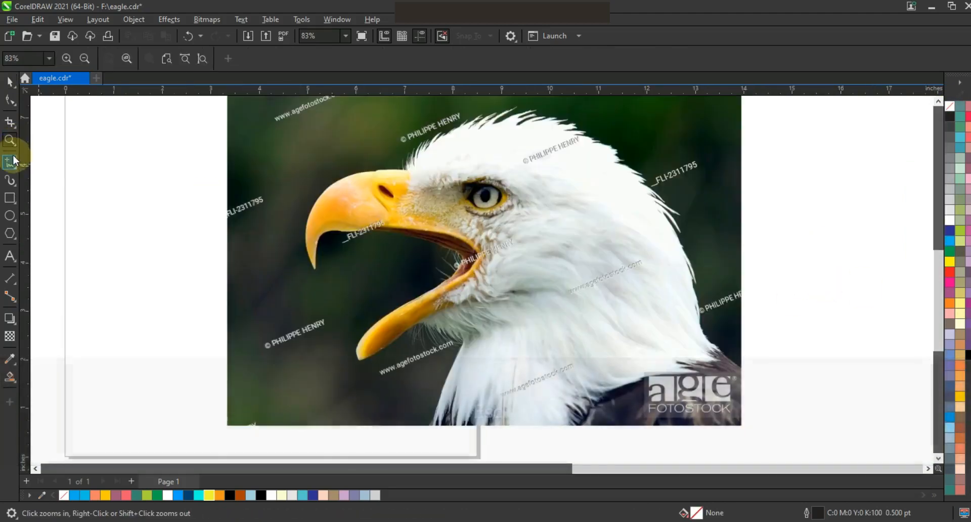
{"action": "left_click", "coordinate": [11, 163]}
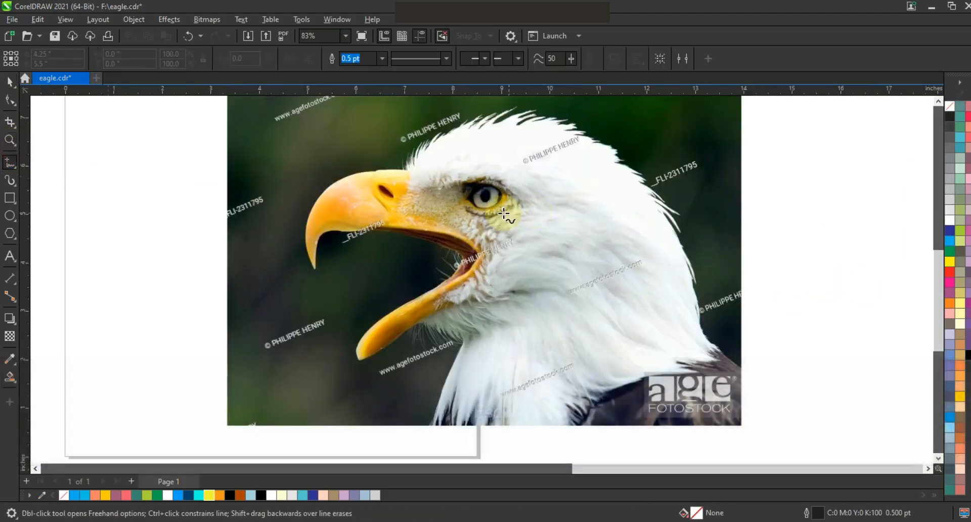
{"action": "left_click", "coordinate": [535, 201]}
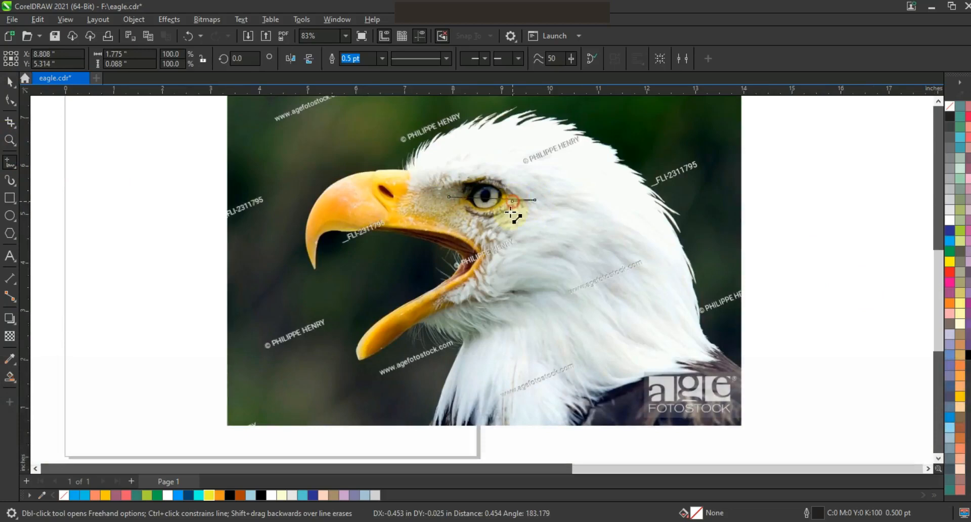
Bend the eye line's segments into an almond-shaped outline around the photo's eye
{"action": "left_click", "coordinate": [10, 99]}
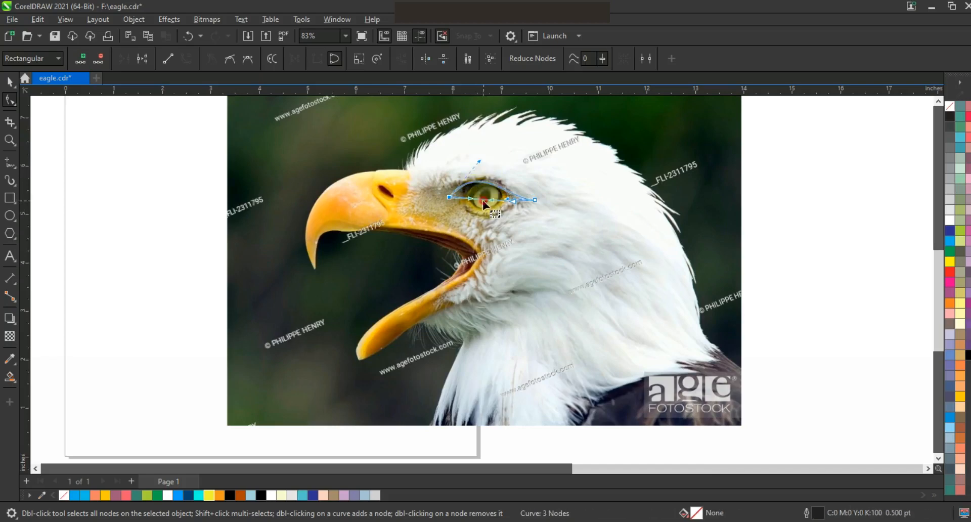
{"action": "left_click", "coordinate": [480, 202]}
{"action": "left_click_drag", "start_coordinate": [480, 207], "coordinate": [451, 200]}
{"action": "mouse_move", "coordinate": [497, 165]}
{"action": "left_mouse_down"}
{"action": "mouse_move", "coordinate": [476, 160]}
{"action": "mouse_move", "coordinate": [499, 164]}
{"action": "left_mouse_up"}
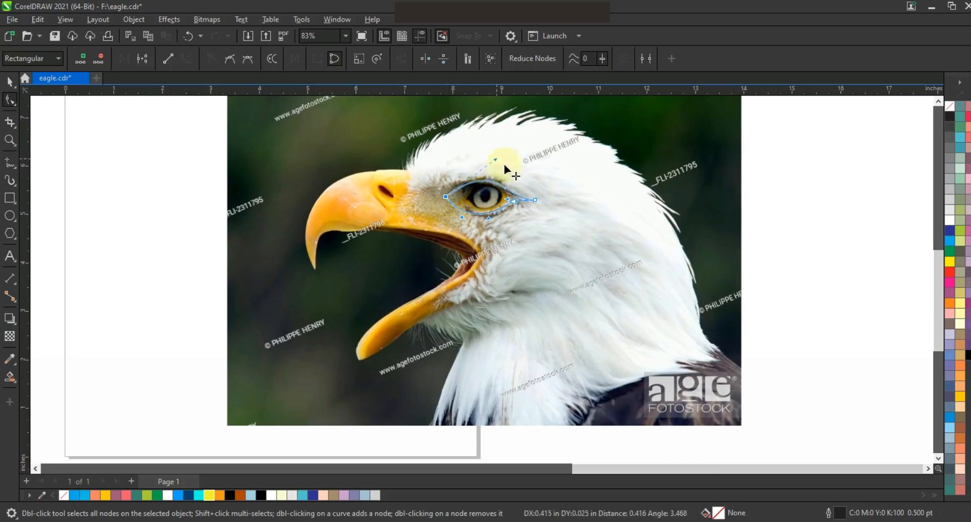
Draw a nearly flat closed line about 0.7 inches long across the iris in the photo, inside the almond outline
{"action": "key", "text": "z"}
{"action": "left_click", "coordinate": [384, 188]}
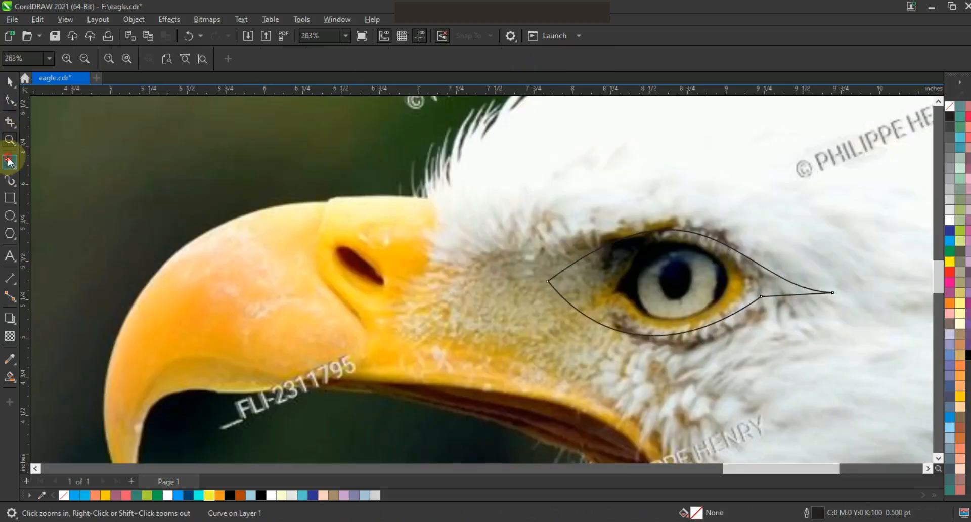
{"action": "left_click", "coordinate": [10, 162]}
{"action": "left_click", "coordinate": [723, 287]}
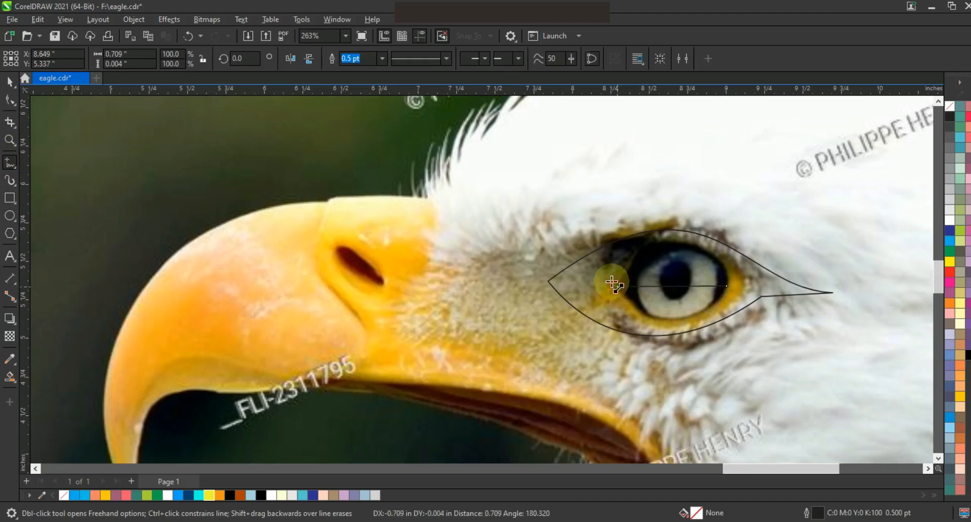
{"action": "left_click", "coordinate": [612, 282]}
Bend the iris line's segments into a slanted leaf shape for the inner eye
{"action": "left_click", "coordinate": [10, 99]}
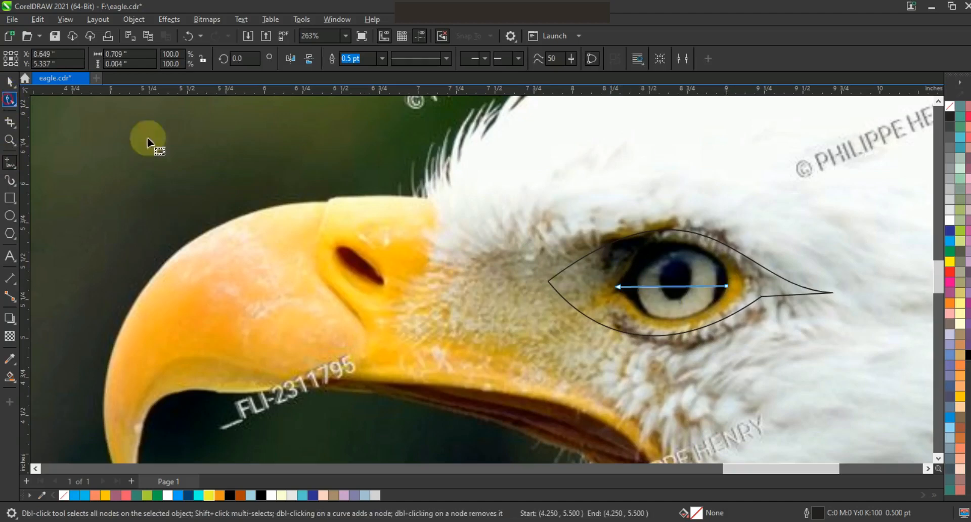
{"action": "left_click_drag", "start_coordinate": [678, 268], "coordinate": [645, 305]}
{"action": "left_click", "coordinate": [684, 278]}
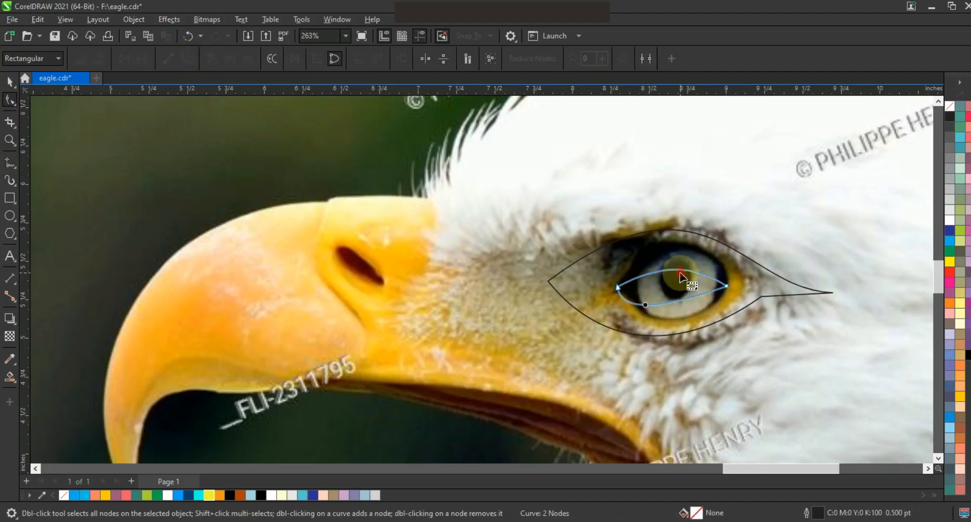
{"action": "left_click_drag", "start_coordinate": [689, 276], "coordinate": [698, 268]}
Fill the inner eye shape with white and the outer almond shape with black
{"action": "left_click", "coordinate": [10, 82]}
{"action": "scroll", "coordinate": [938, 223], "scroll_direction": "up", "scroll_amount": 3}
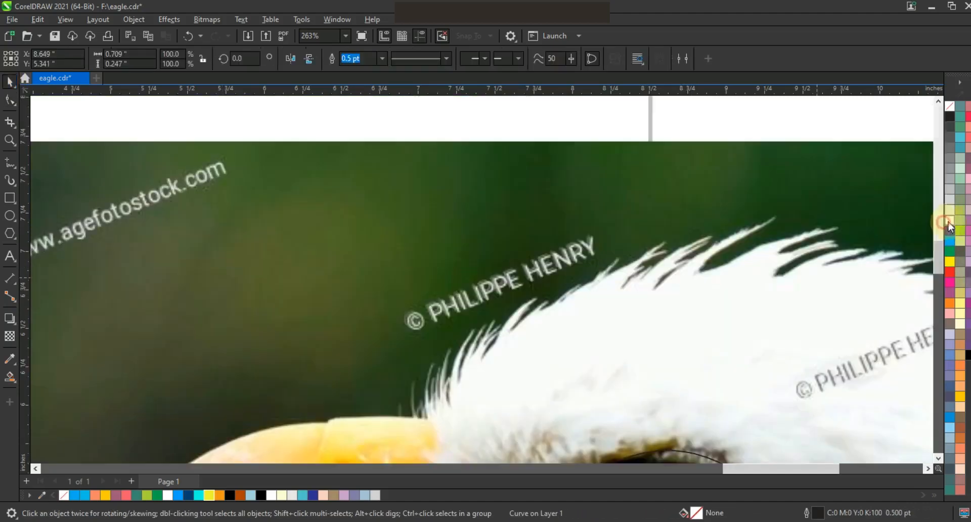
{"action": "key", "text": "shift+F2"}
{"action": "key", "text": "F3"}
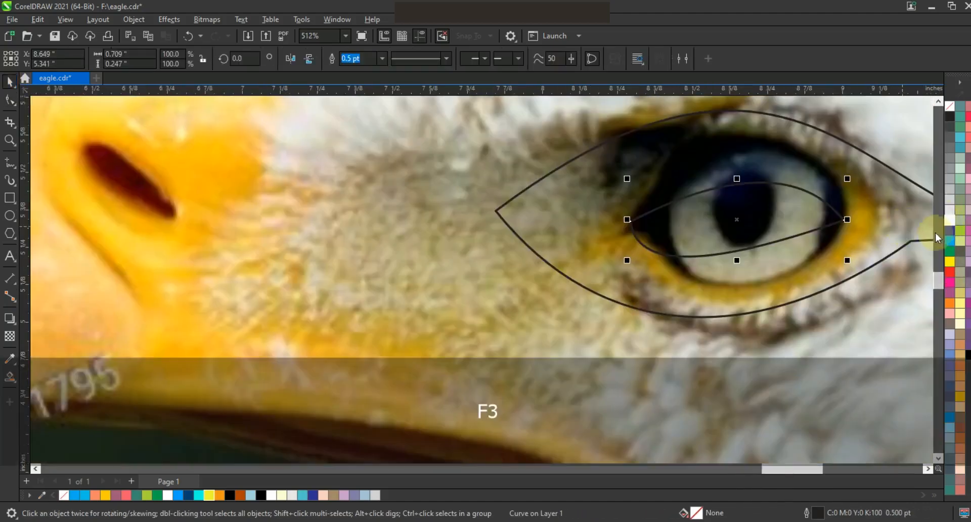
{"action": "left_click", "coordinate": [946, 221]}
{"action": "left_click", "coordinate": [910, 241]}
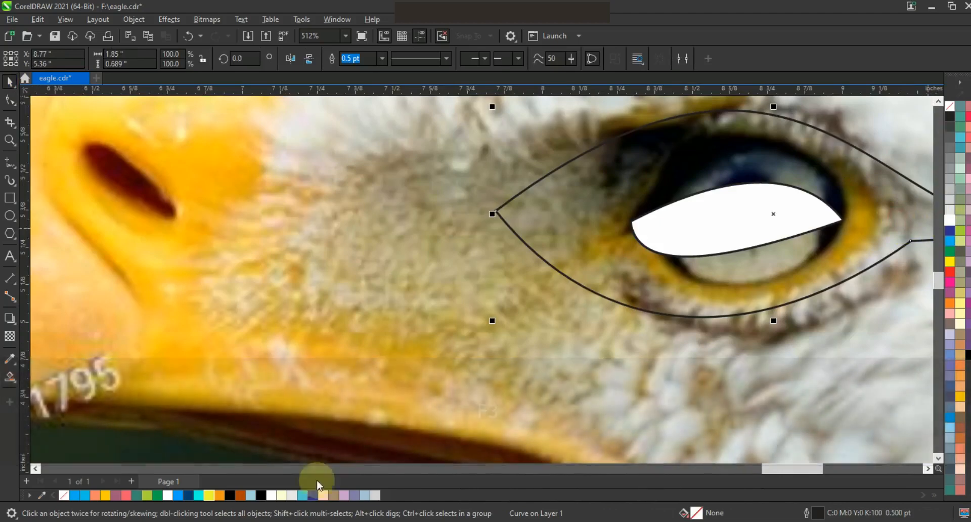
{"action": "left_click", "coordinate": [261, 495]}
Remove the outlines from both eye shapes
{"action": "key", "text": "F3"}
{"action": "left_click", "coordinate": [675, 266], "text": "shift"}
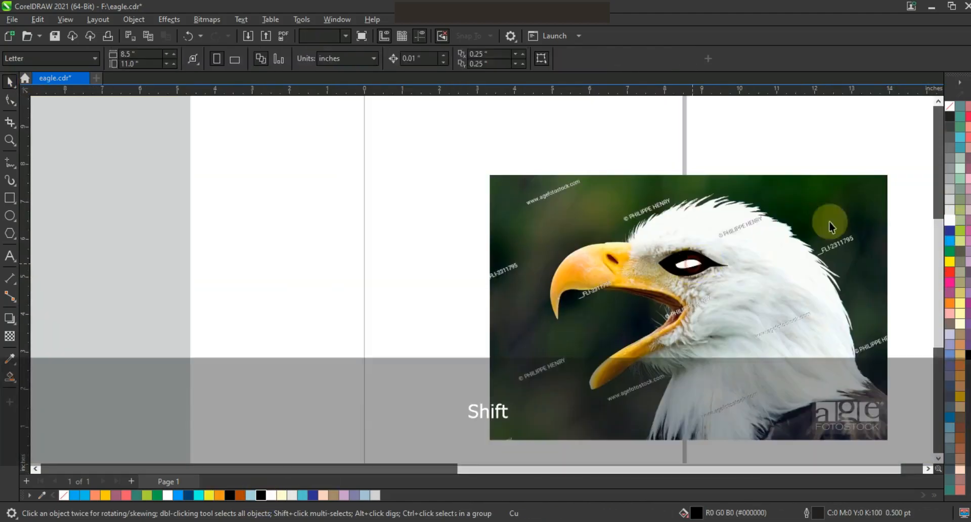
{"action": "left_click_drag", "start_coordinate": [401, 166], "coordinate": [757, 311]}
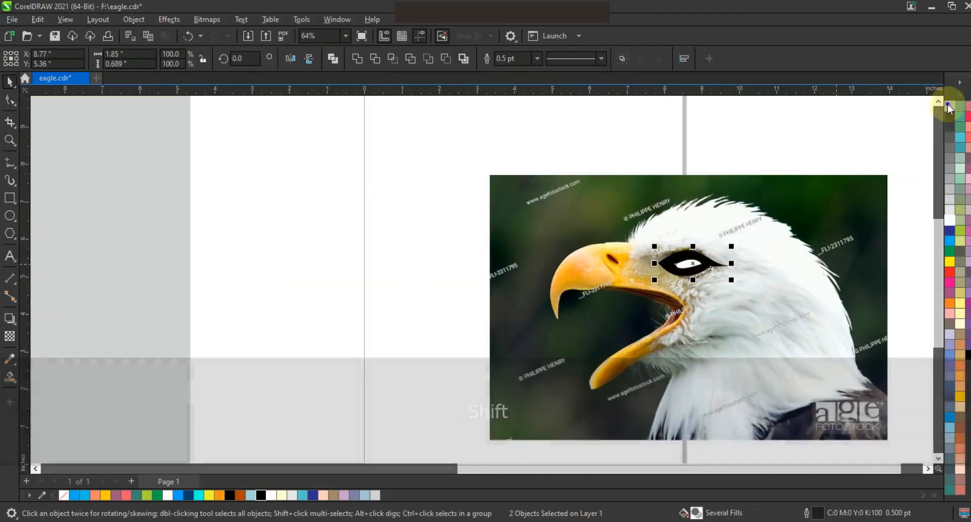
{"action": "right_click", "coordinate": [949, 106]}
{"action": "left_click", "coordinate": [909, 112]}
Move the black and white eye shapes onto the illustrated eagle's blue head, behind the beak
{"action": "key", "text": "F3"}
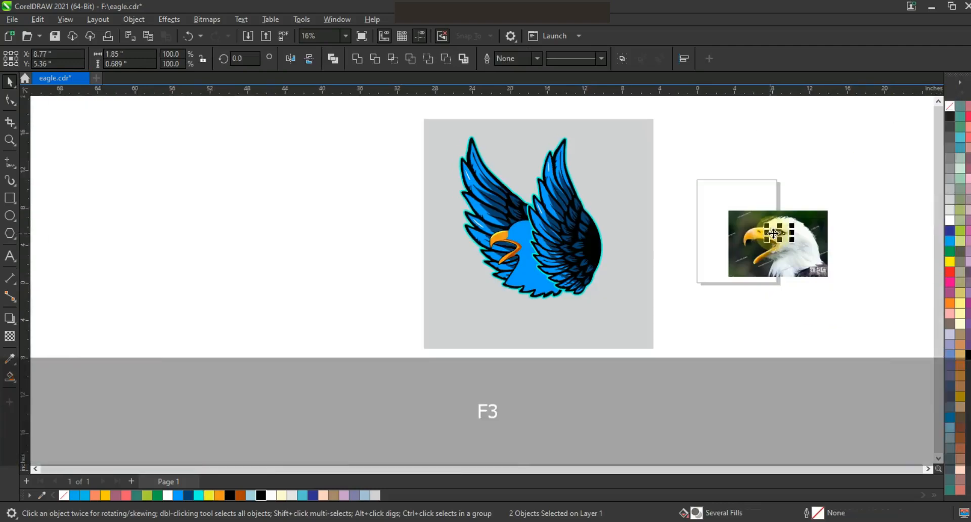
{"action": "key", "text": "F2"}
{"action": "key", "text": "F3"}
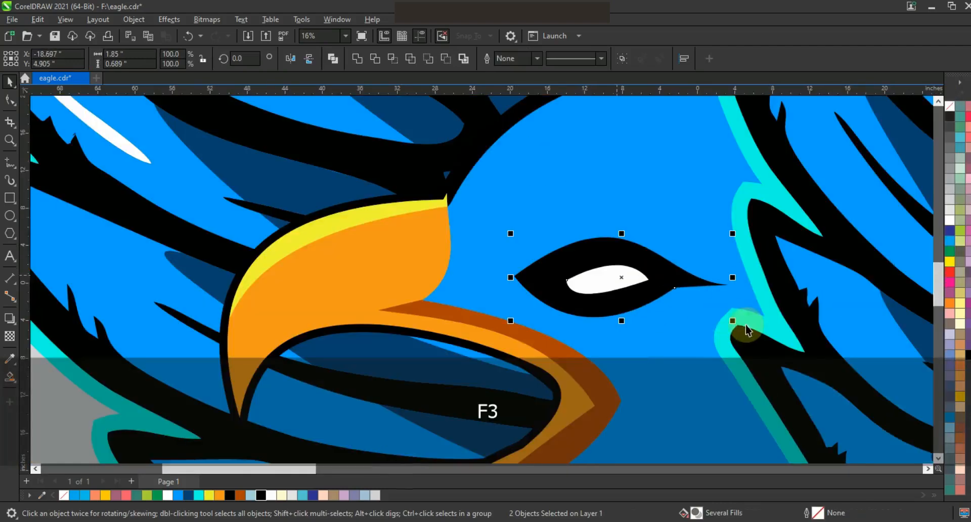
{"action": "left_click_drag", "start_coordinate": [735, 319], "coordinate": [713, 316]}
{"action": "key", "text": "ctrl+z"}
{"action": "left_click", "coordinate": [635, 278]}
{"action": "left_click", "coordinate": [691, 278], "text": "shift"}
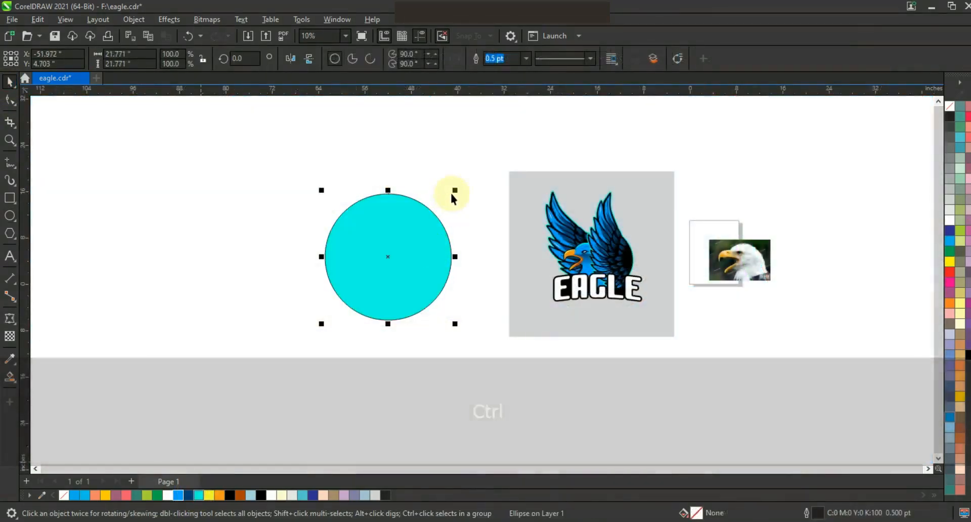
Add two smaller concentric copies of the cyan circle, a black one at 90.3% and a bright blue one inside it
{"action": "left_click", "coordinate": [457, 191]}
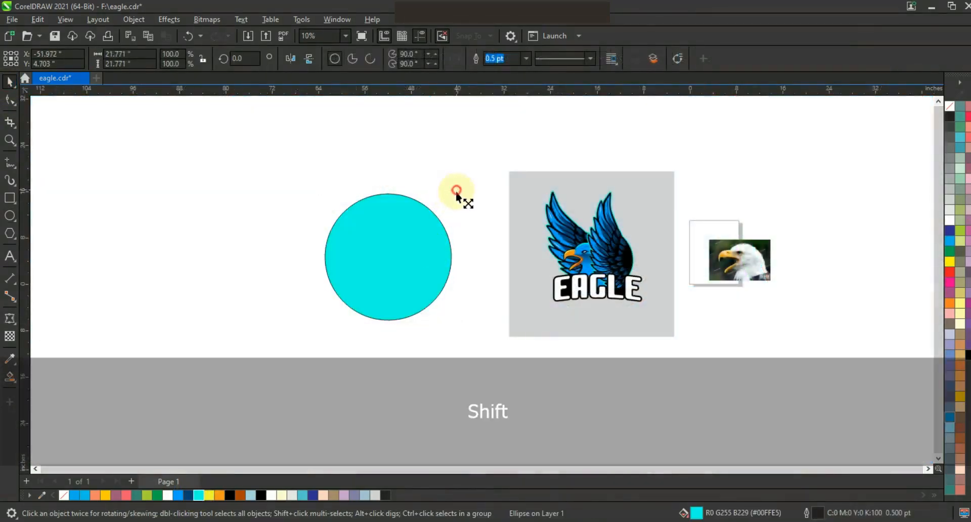
{"action": "left_click", "coordinate": [453, 196]}
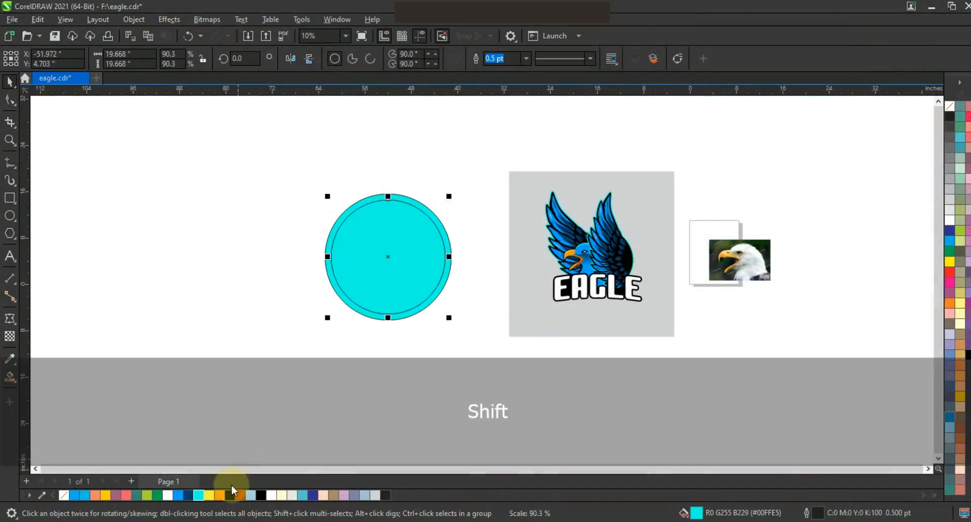
{"action": "left_click", "coordinate": [230, 495]}
{"action": "left_click_drag", "start_coordinate": [447, 201], "coordinate": [437, 208]}
{"action": "left_click", "coordinate": [189, 495]}
{"action": "left_click", "coordinate": [179, 495]}
Remove the outlines from the three concentric circles and group them
{"action": "left_click_drag", "start_coordinate": [286, 176], "coordinate": [463, 349]}
{"action": "right_click", "coordinate": [950, 106]}
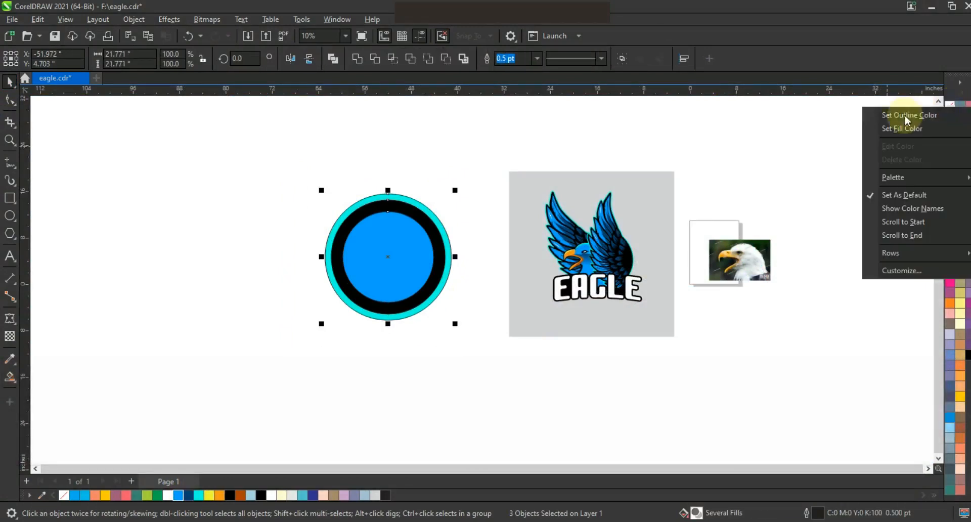
{"action": "left_click", "coordinate": [874, 116]}
{"action": "key", "text": "ctrl+g"}
Move the circle group onto the eagle and stack it behind the artwork but in front of the gray square
{"action": "left_click_drag", "start_coordinate": [509, 318], "coordinate": [509, 319]}
{"action": "left_click_drag", "start_coordinate": [380, 250], "coordinate": [584, 251]}
{"action": "key", "text": "shift+Page_Down"}
{"action": "key", "text": "ctrl+Page_Up"}
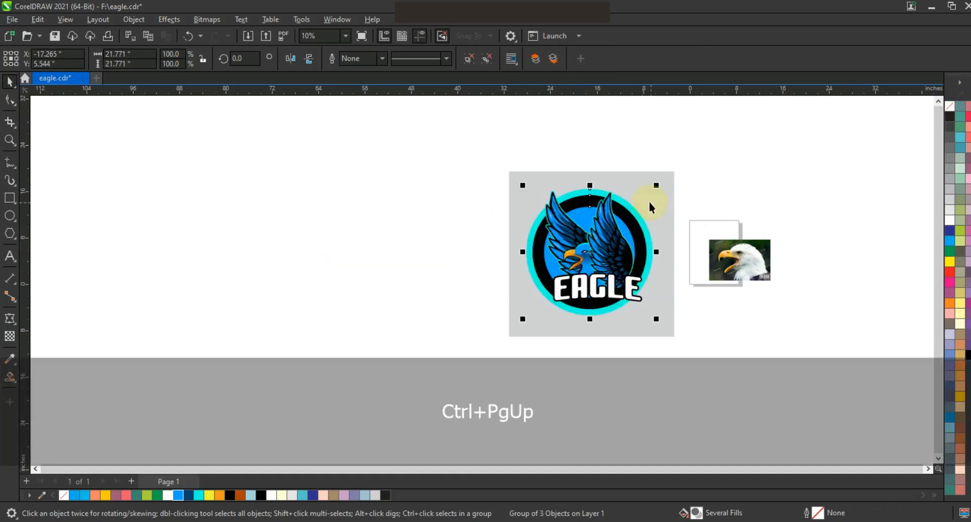
Scale the circle group to 82.6% and raise it behind the eagle, centered horizontally on the gray square
{"action": "left_click_drag", "start_coordinate": [657, 185], "coordinate": [648, 197]}
{"action": "left_click", "coordinate": [661, 265], "text": "shift"}
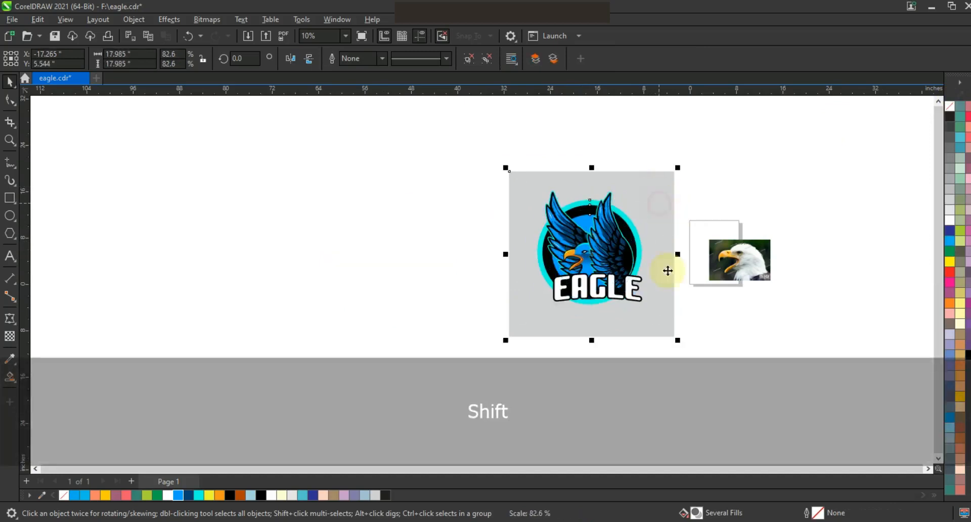
{"action": "left_click_drag", "start_coordinate": [636, 241], "coordinate": [637, 231]}
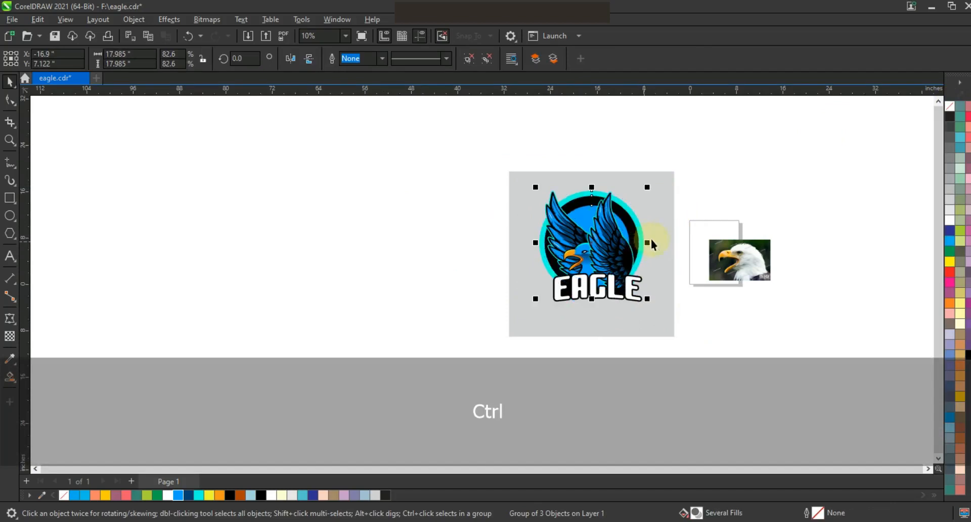
Ungroup the circles and slightly enlarge the black one to thin the cyan ring
{"action": "left_click", "coordinate": [470, 60]}
{"action": "left_click", "coordinate": [414, 140]}
{"action": "left_click", "coordinate": [622, 218]}
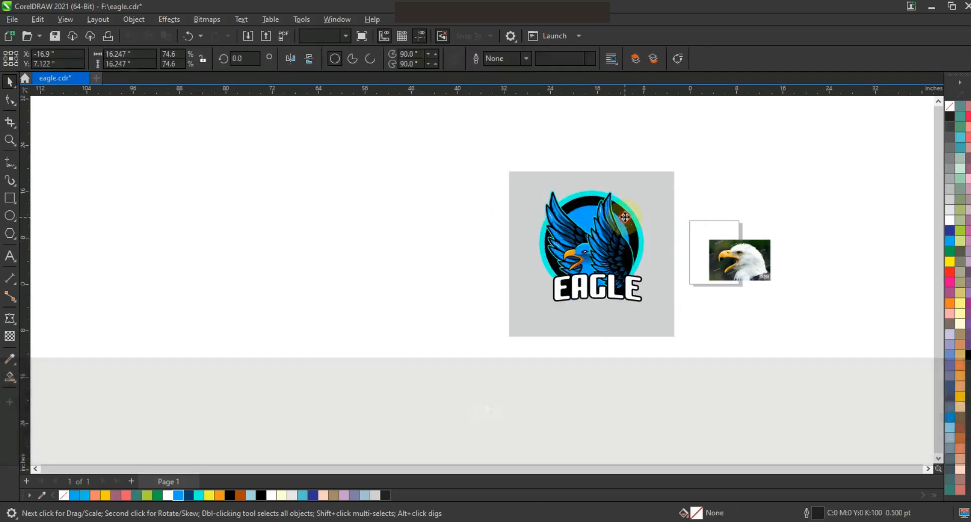
{"action": "left_click_drag", "start_coordinate": [640, 192], "coordinate": [645, 189]}
{"action": "left_click", "coordinate": [404, 212]}
Enlarge the gray background square to about 29.9 inches and fill it with black
{"action": "left_click_drag", "start_coordinate": [511, 285], "coordinate": [631, 324]}
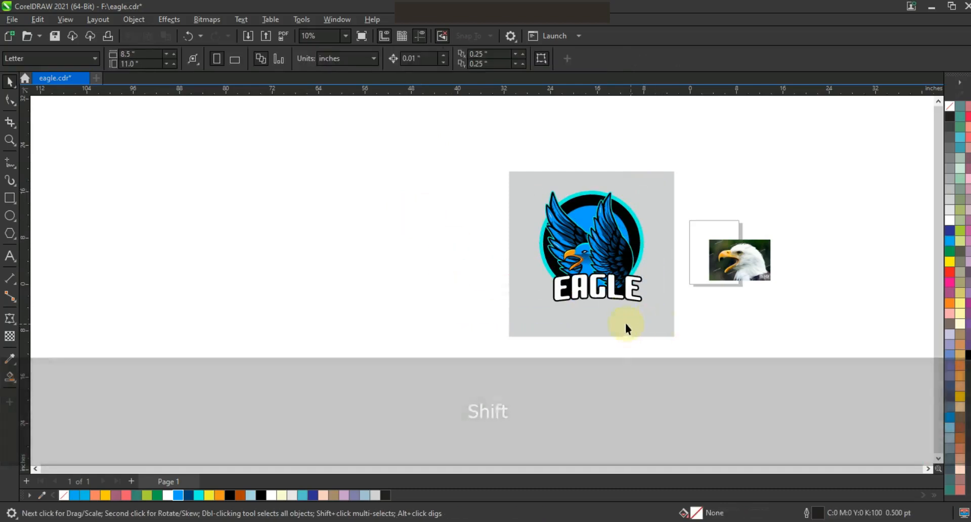
{"action": "left_click", "coordinate": [625, 324]}
{"action": "left_click_drag", "start_coordinate": [677, 172], "coordinate": [681, 163]}
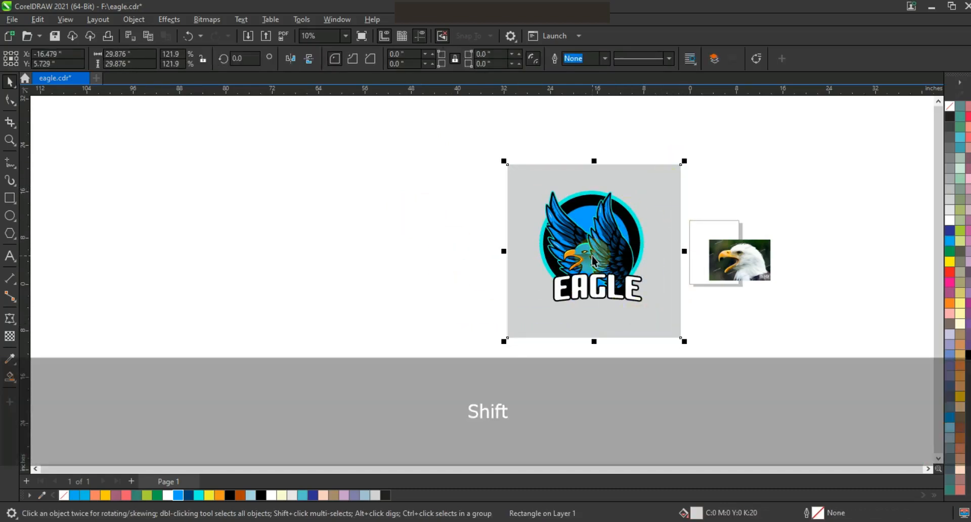
{"action": "left_click", "coordinate": [258, 497]}
Apply a vertical gradient to the background square, from black at the base through dark blue to bright blue
{"action": "key", "text": "g"}
{"action": "left_click_drag", "start_coordinate": [589, 334], "coordinate": [589, 221]}
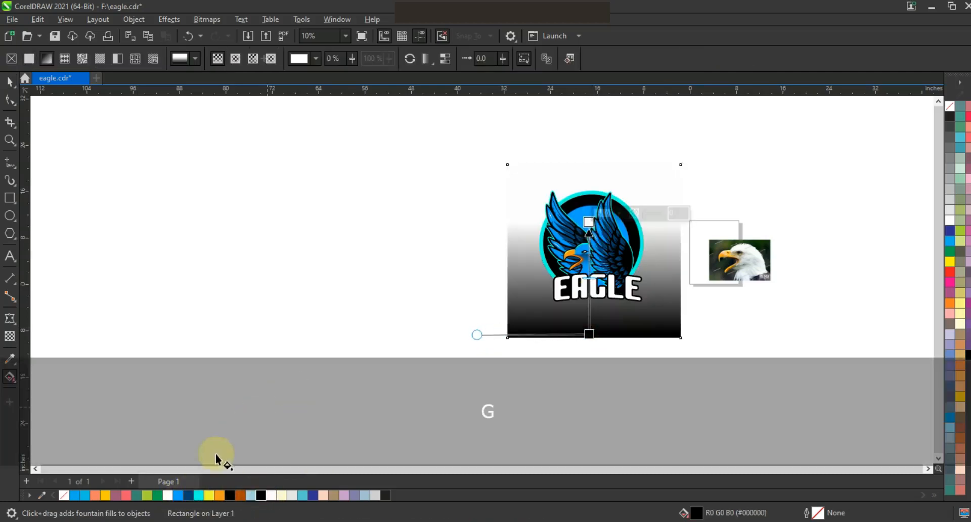
{"action": "left_click_drag", "start_coordinate": [190, 495], "coordinate": [590, 303]}
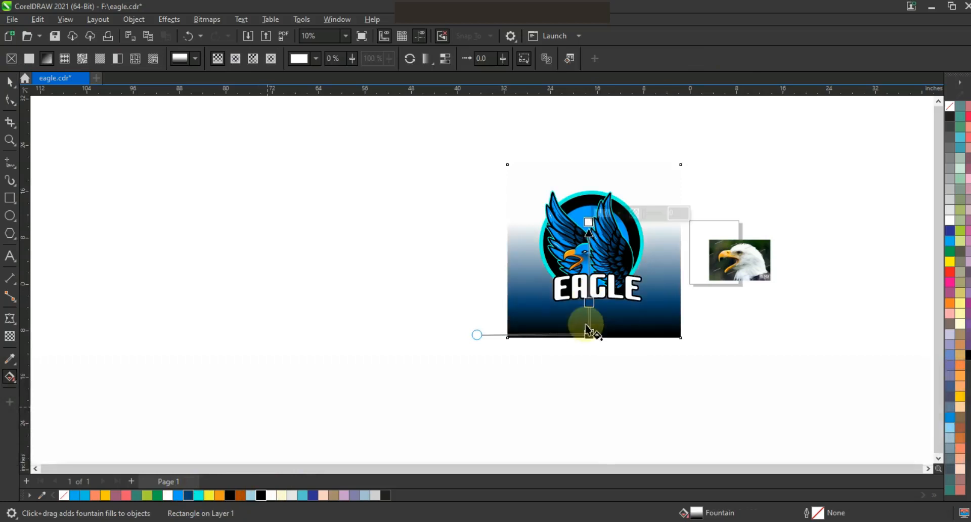
{"action": "left_click_drag", "start_coordinate": [641, 218], "coordinate": [586, 174]}
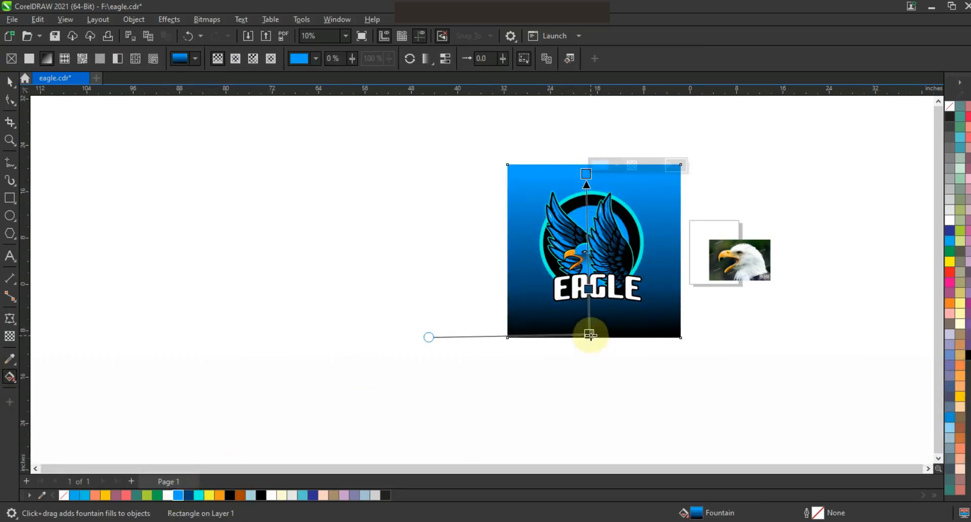
Move the gradient's three color nodes upward so the black and dark blue cover more of the background
{"action": "left_click_drag", "start_coordinate": [590, 335], "coordinate": [598, 324]}
{"action": "left_click_drag", "start_coordinate": [595, 281], "coordinate": [593, 261]}
{"action": "left_click_drag", "start_coordinate": [586, 172], "coordinate": [586, 154]}
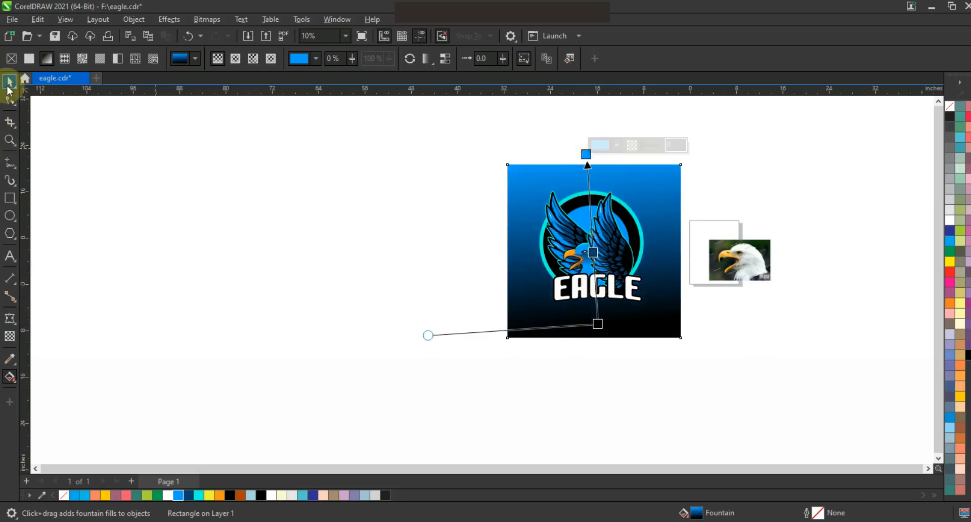
Preview the finished eagle logo in full screen
{"action": "left_click", "coordinate": [9, 82]}
{"action": "left_click", "coordinate": [811, 356]}
{"action": "key", "text": "shift+F2"}
{"action": "key", "text": "Escape"}
{"action": "key", "text": "F9"}
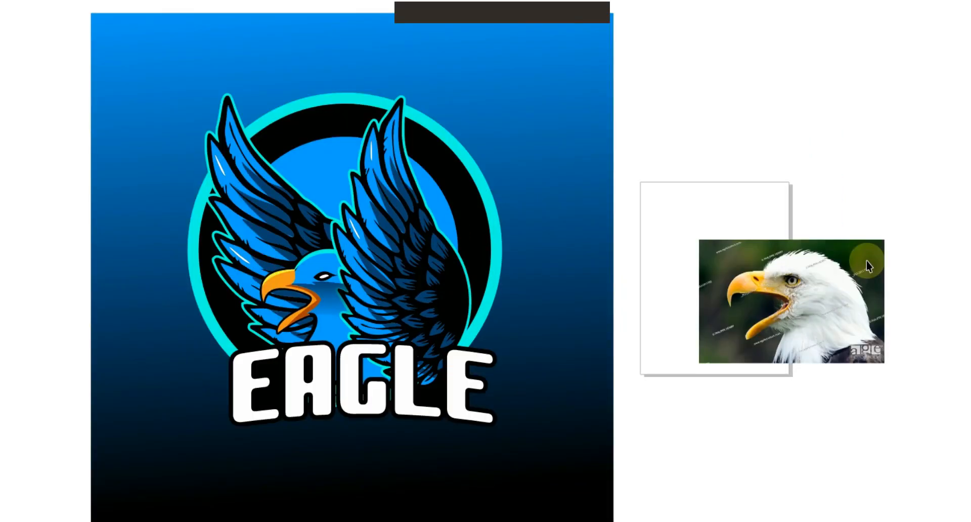